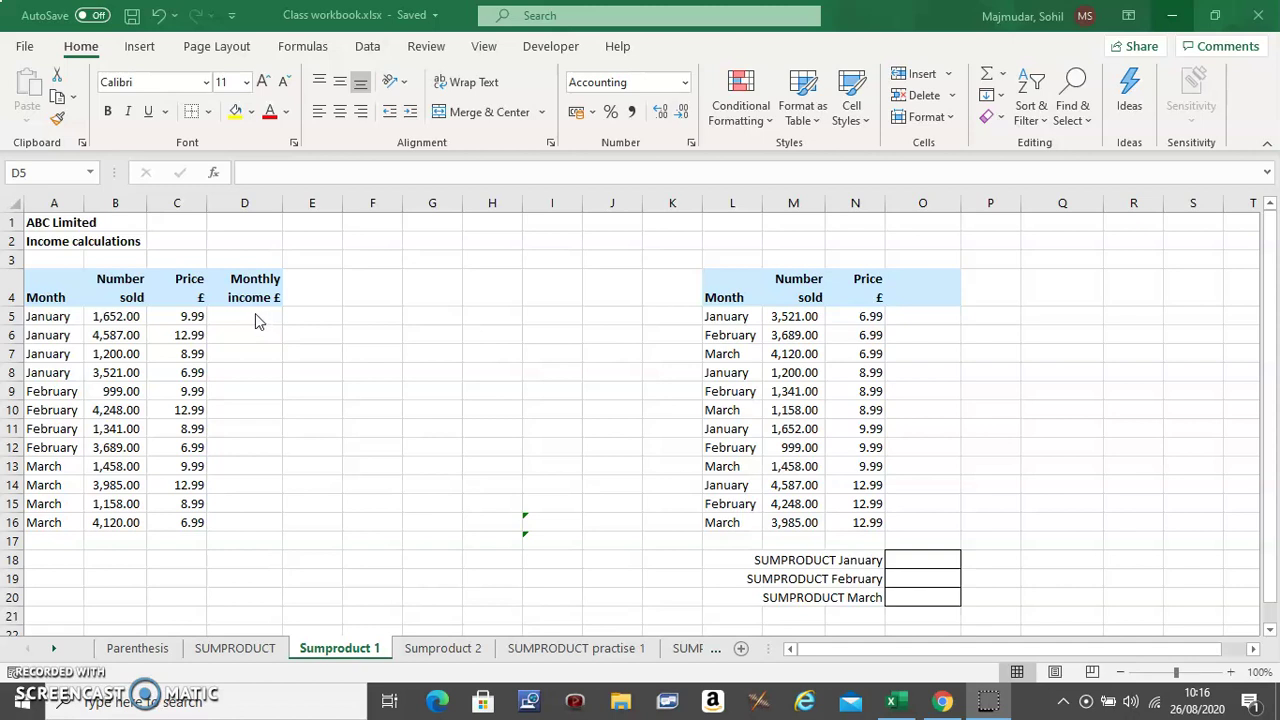
# Calculate the first January row's income in D5 with the formula =B5*C5.
pyautogui.click(255, 313)
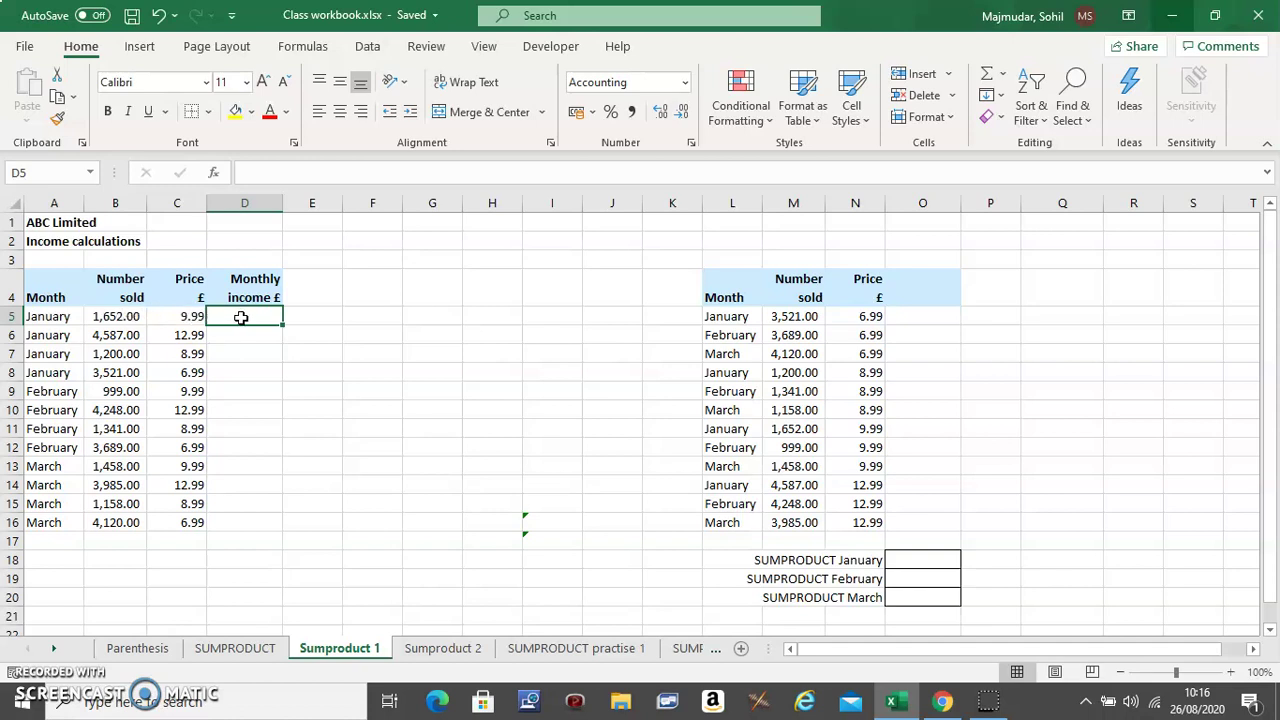
pyautogui.write('=')
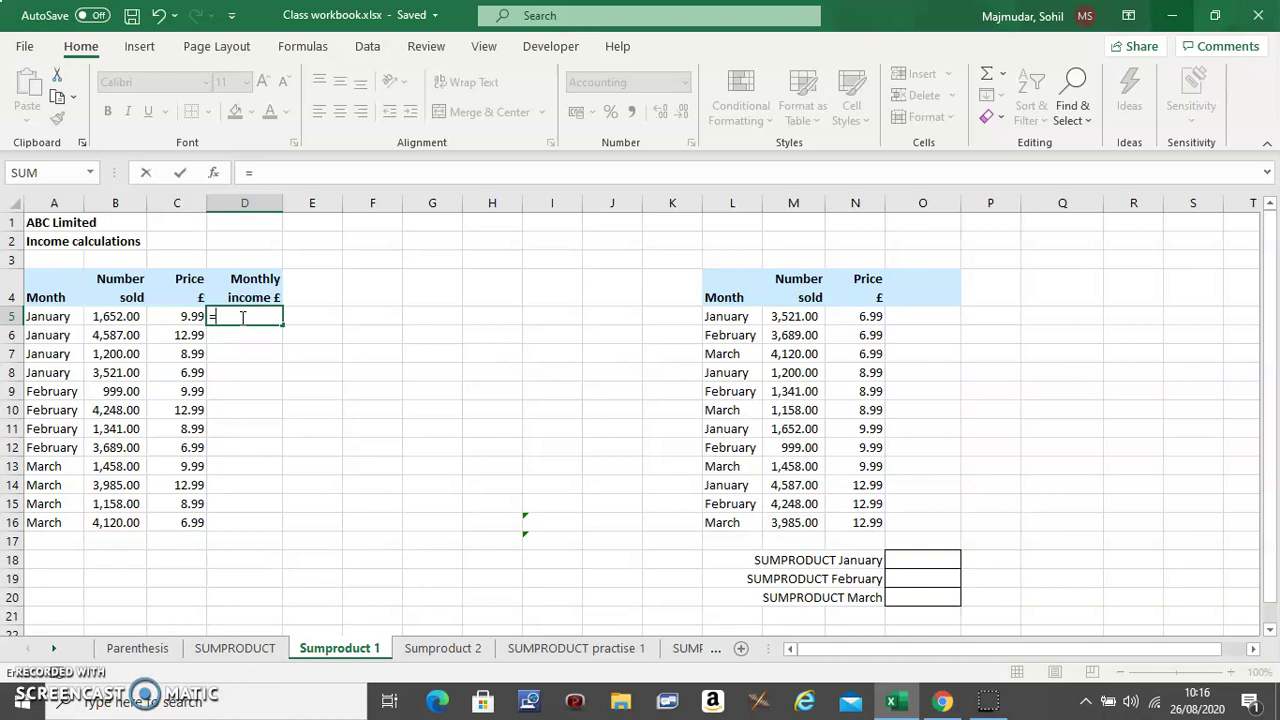
pyautogui.click(113, 318)
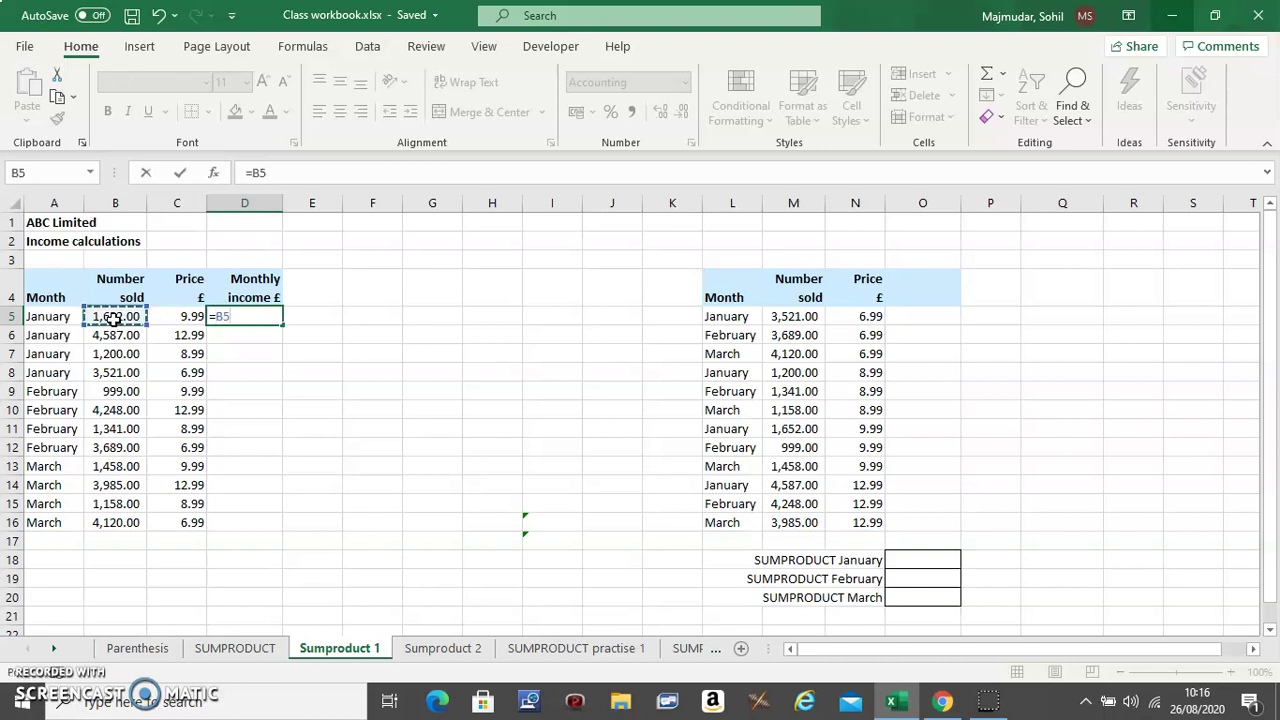
pyautogui.write('*')
pyautogui.click(187, 316)
pyautogui.press('Return')
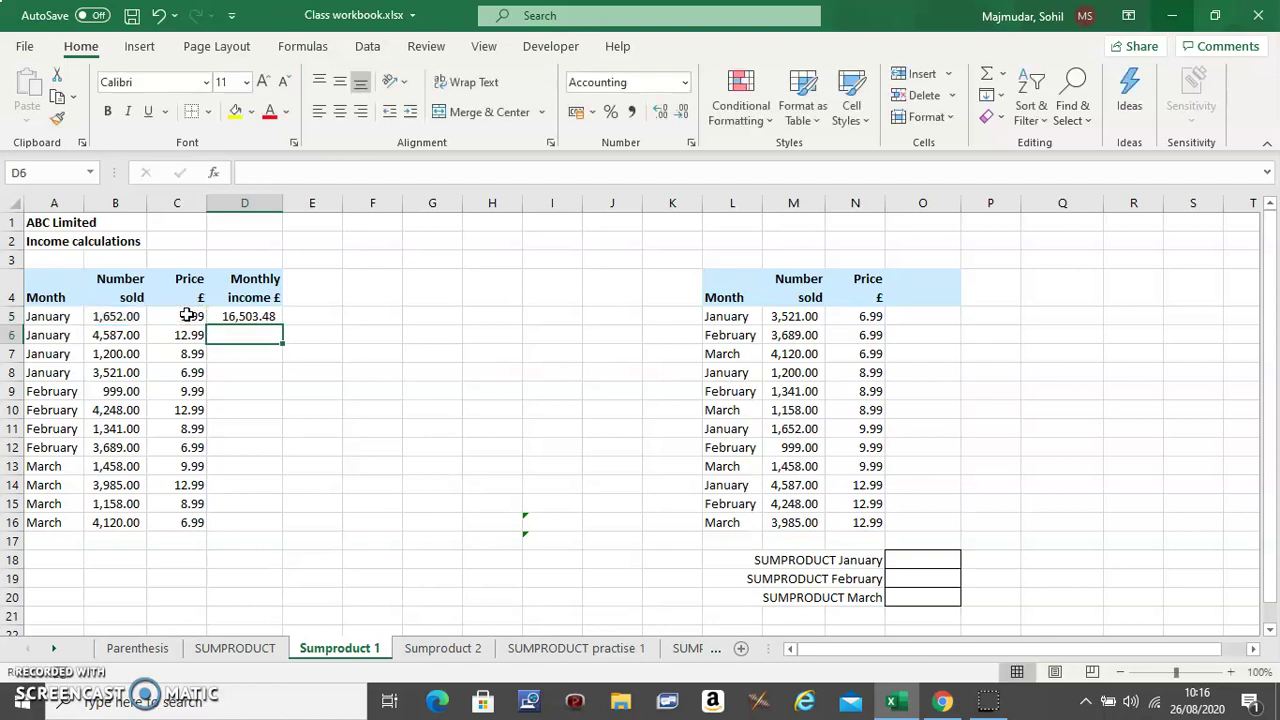
# Fill the income formula from D5 down through D16 for all remaining rows.
pyautogui.click(258, 316)
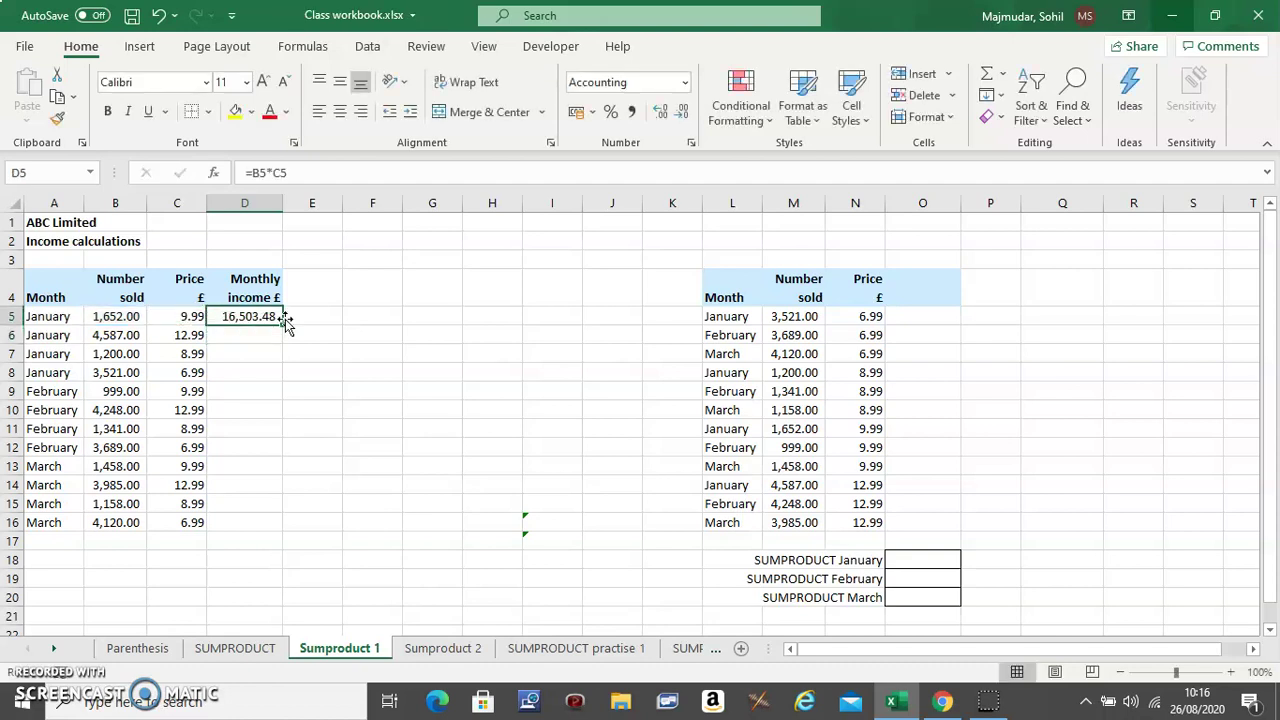
pyautogui.moveTo(283, 324); pyautogui.dragTo(271, 524)
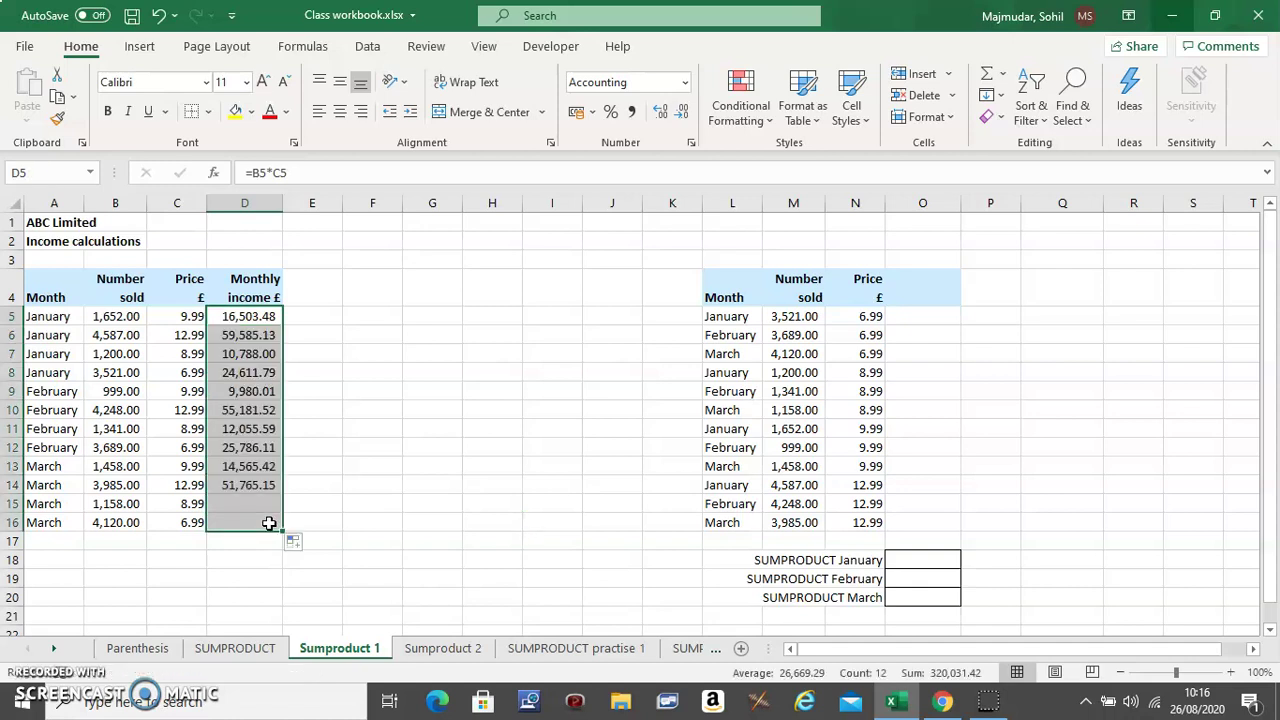
pyautogui.click(270, 362)
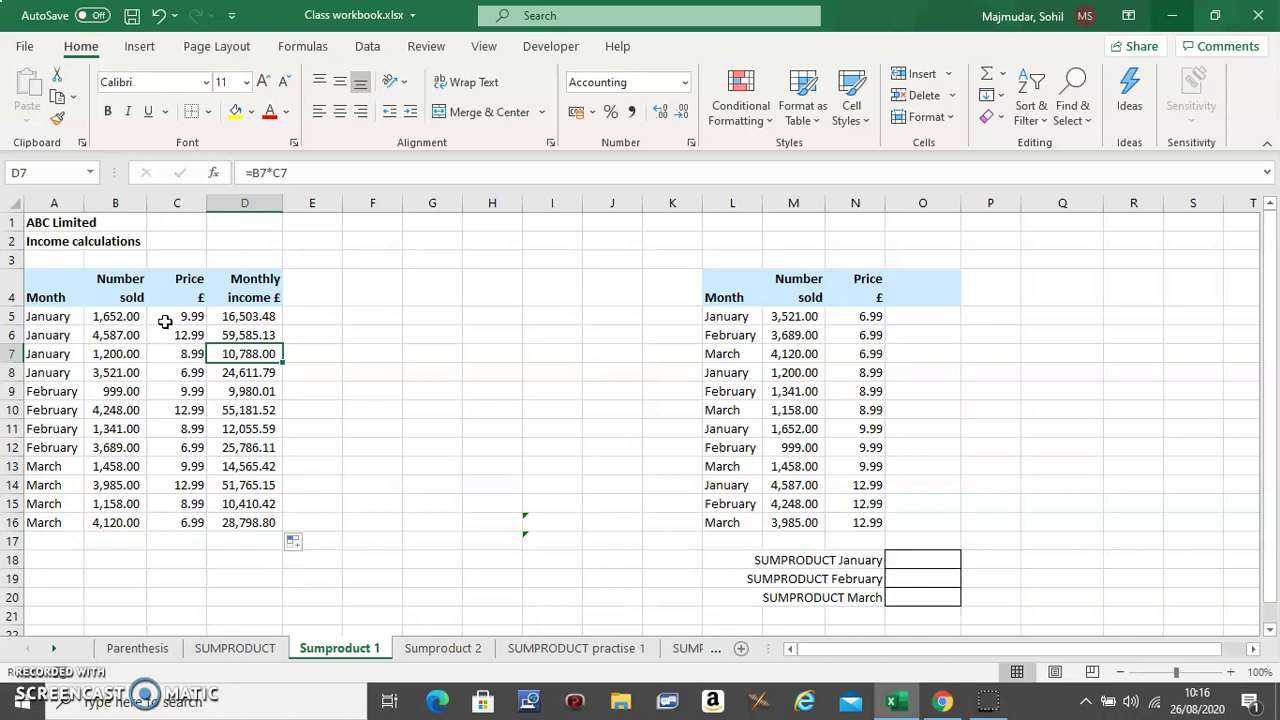
# Total the monthly income column in D17 with =SUM(D5:D16).
pyautogui.click(257, 541)
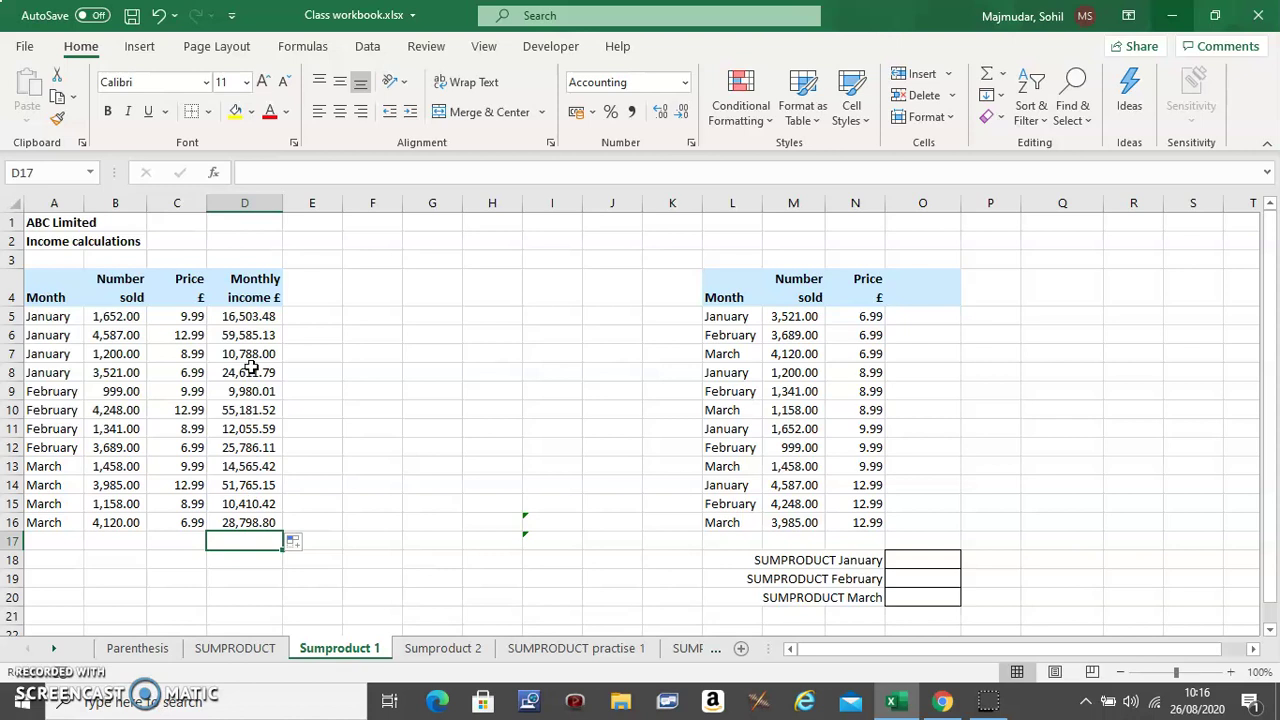
pyautogui.click(1003, 79)
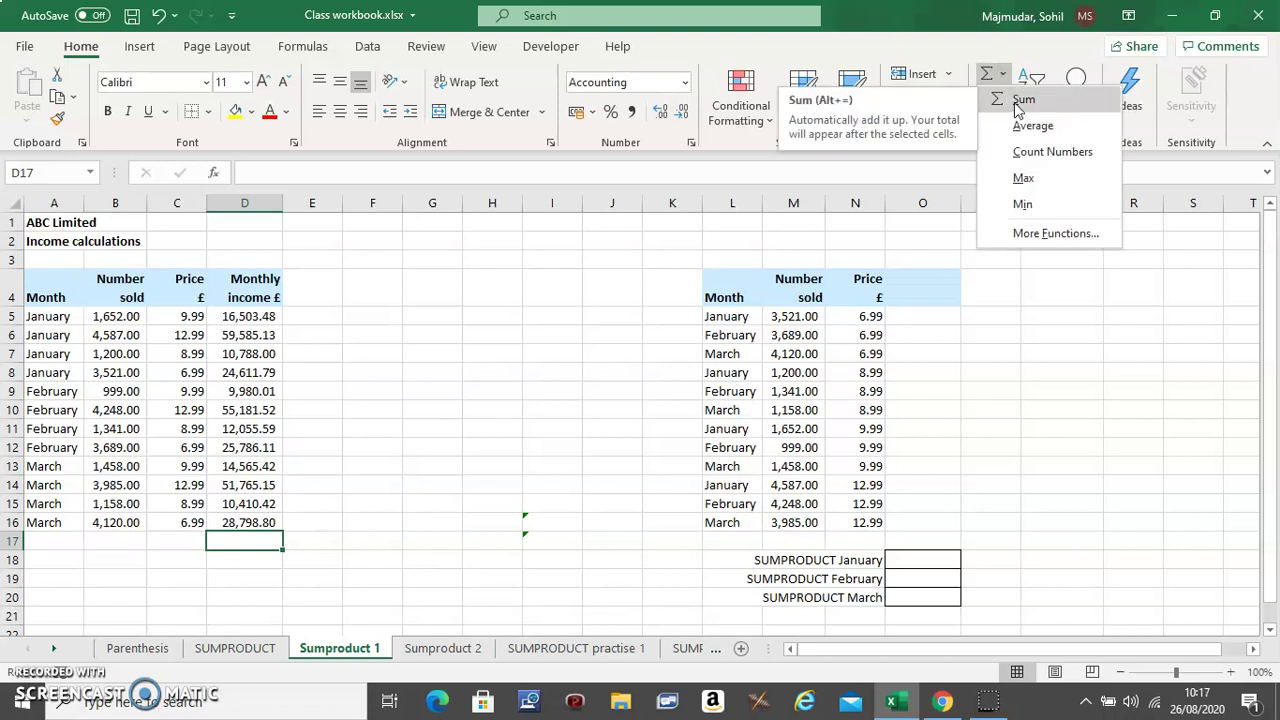
pyautogui.click(1022, 100)
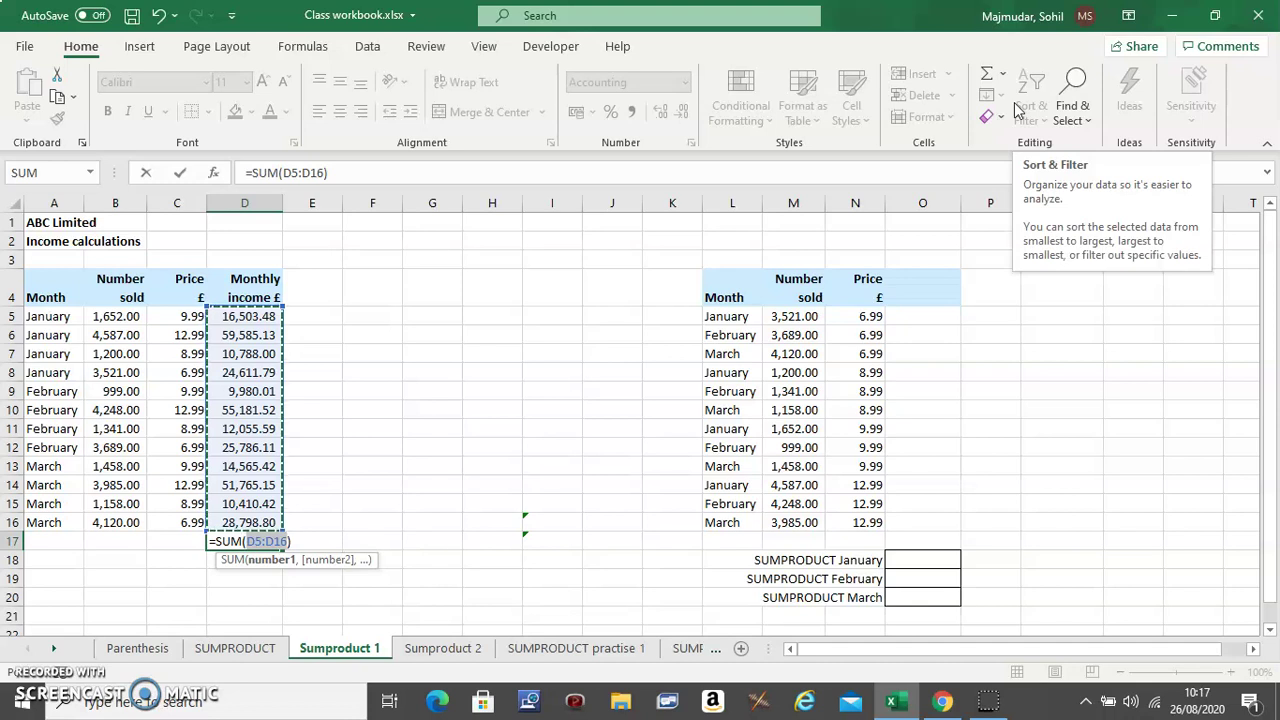
pyautogui.press('Return')
# Review the row formulas in the monthly income column and the total formula in D17.
pyautogui.press('Up')
pyautogui.press('Up')
pyautogui.press('Up')
pyautogui.press('Up')
pyautogui.press('Up')
pyautogui.press('Up')
pyautogui.press('Up')
pyautogui.press('Up')
pyautogui.press('Up')
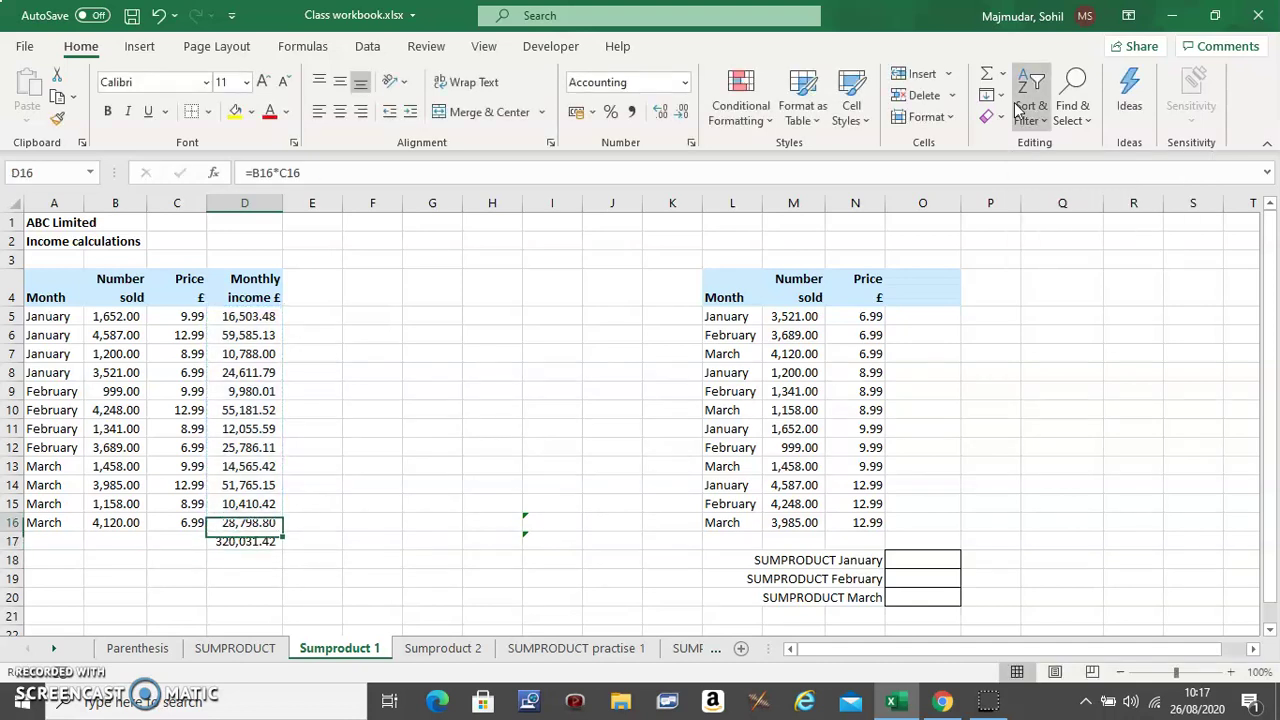
pyautogui.press('Up')
pyautogui.press('Up')
pyautogui.press('Up')
pyautogui.press('Up')
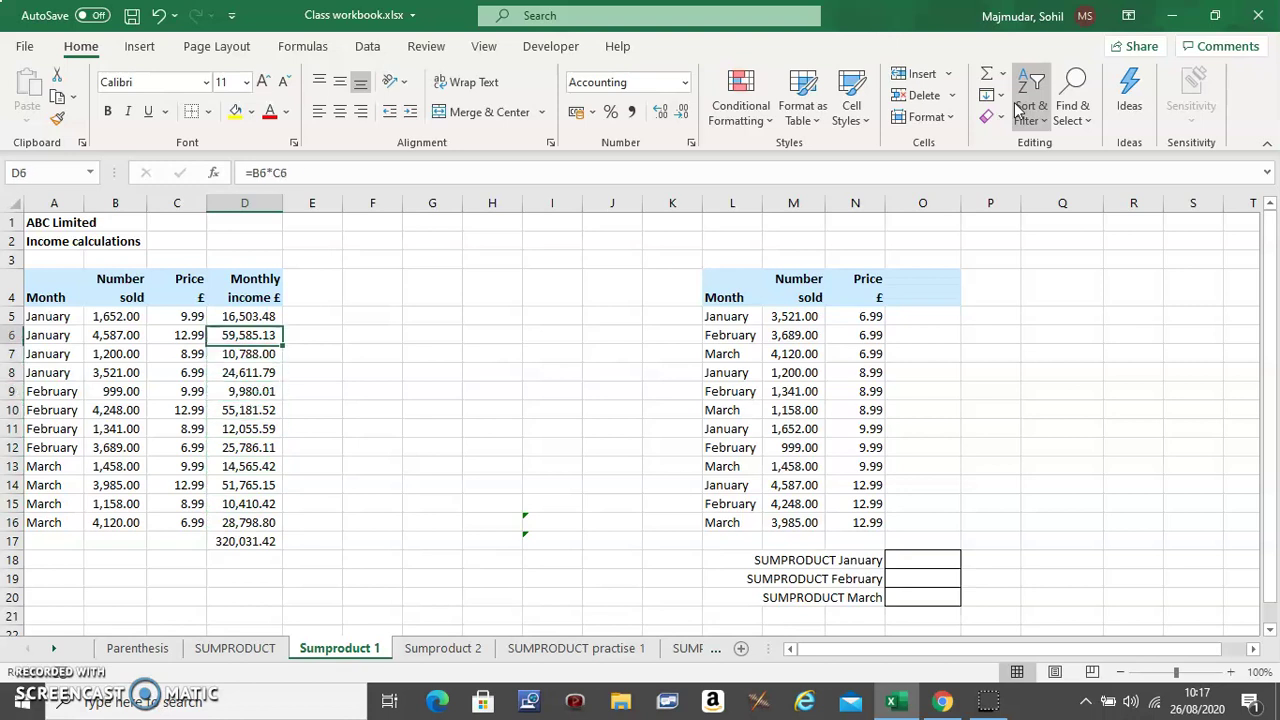
pyautogui.press('Left')
pyautogui.press('Left')
pyautogui.press('Right')
pyautogui.press('Right')
pyautogui.press('Down')
pyautogui.press('Down')
pyautogui.press('Down')
pyautogui.press('Down')
pyautogui.press('Down')
pyautogui.press('Down')
pyautogui.press('Down')
pyautogui.press('Down')
pyautogui.press('Down')
pyautogui.press('Down')
pyautogui.press('Down')
pyautogui.press('Down')
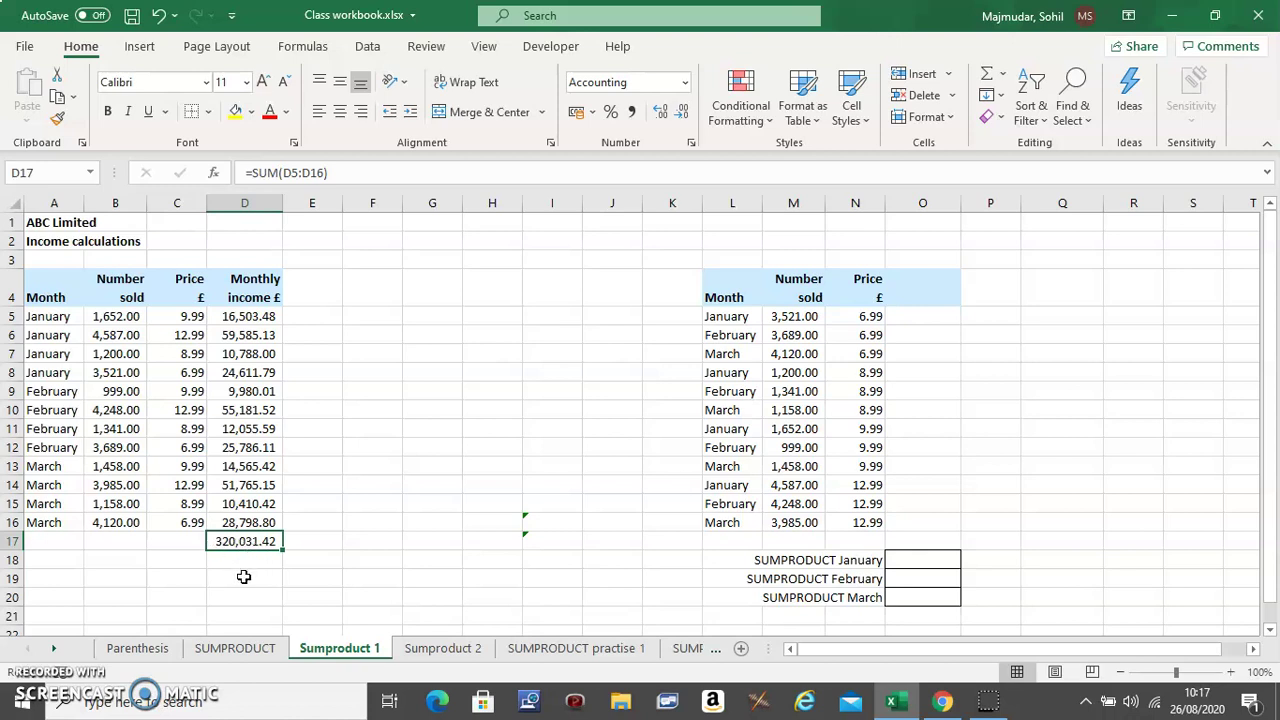
# Enter =SUMPRODUCT(B5:B16,C5:C16) in D19 and compare it with the SUM total in D17.
pyautogui.click(243, 577)
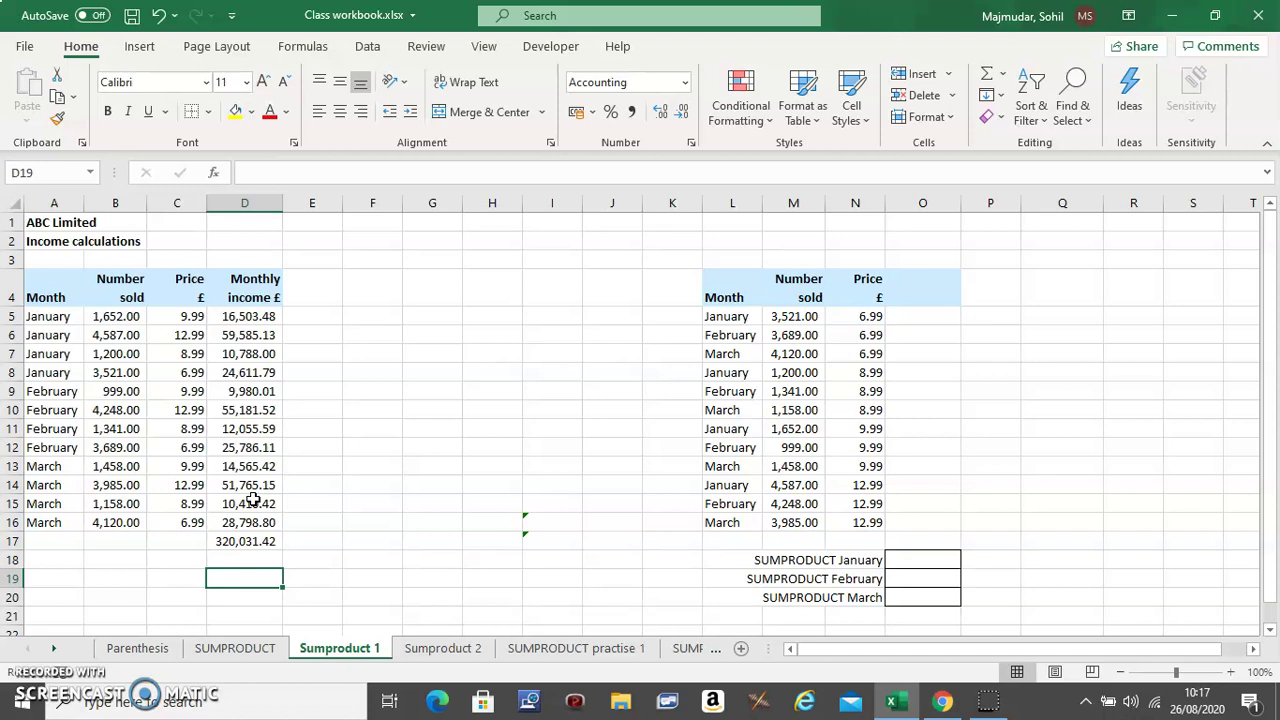
pyautogui.write('=')
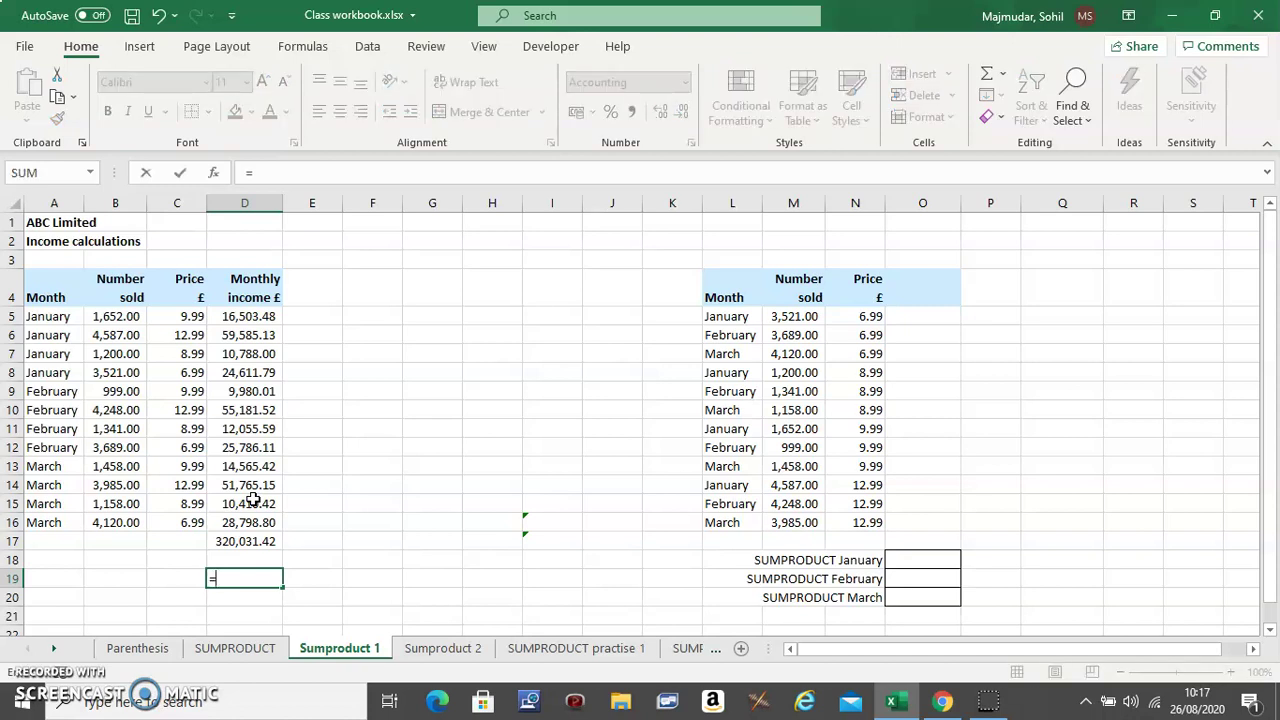
pyautogui.write('SUMP')
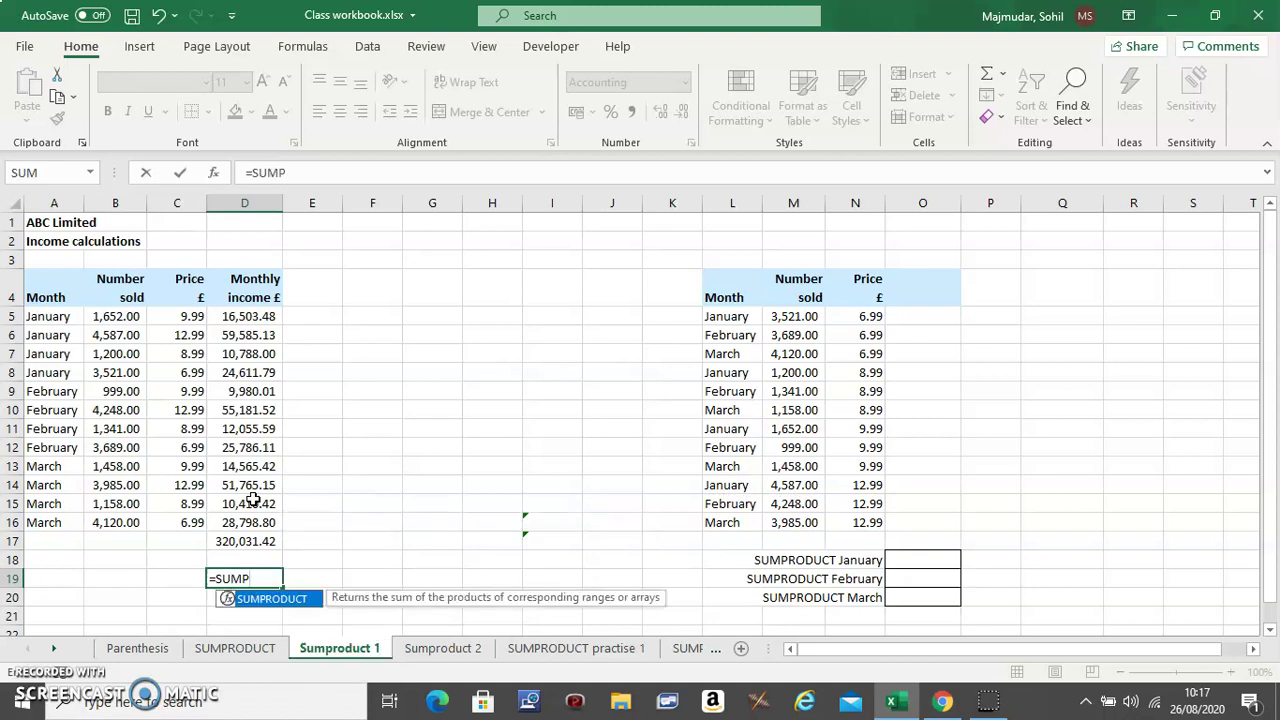
pyautogui.write('RODUCT(')
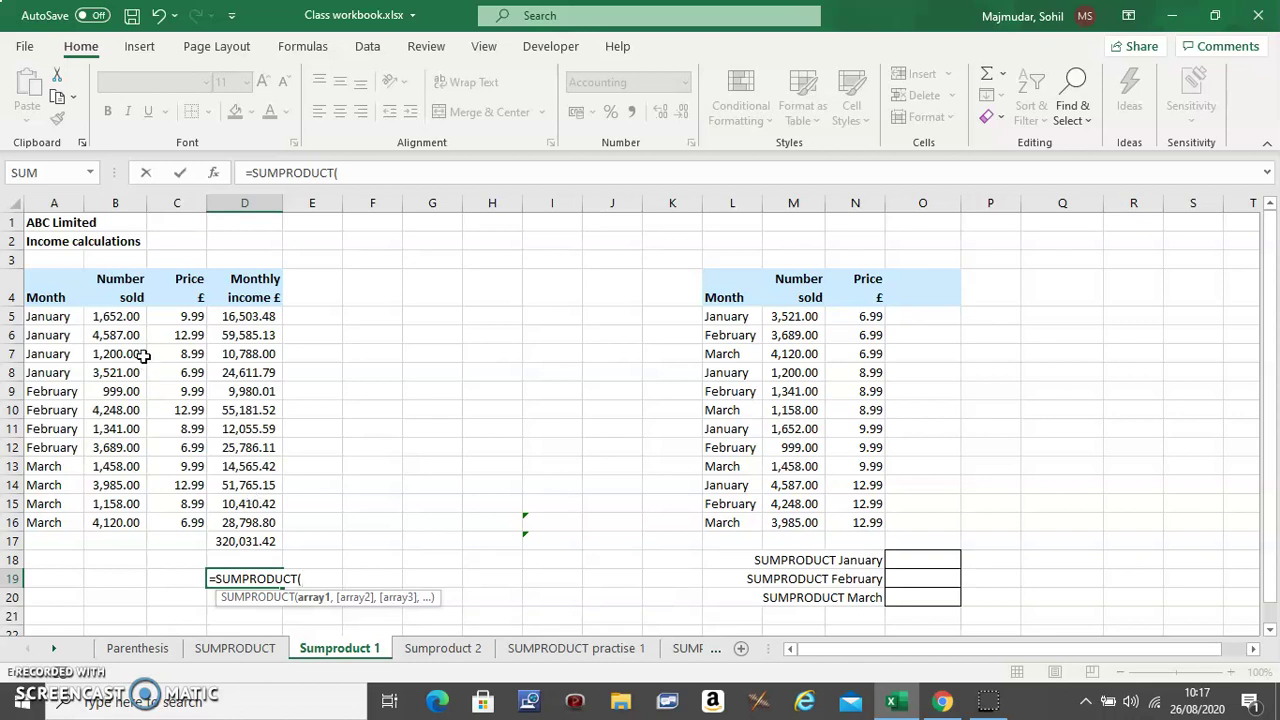
pyautogui.click(120, 317)
pyautogui.moveTo(120, 317); pyautogui.dragTo(113, 517)
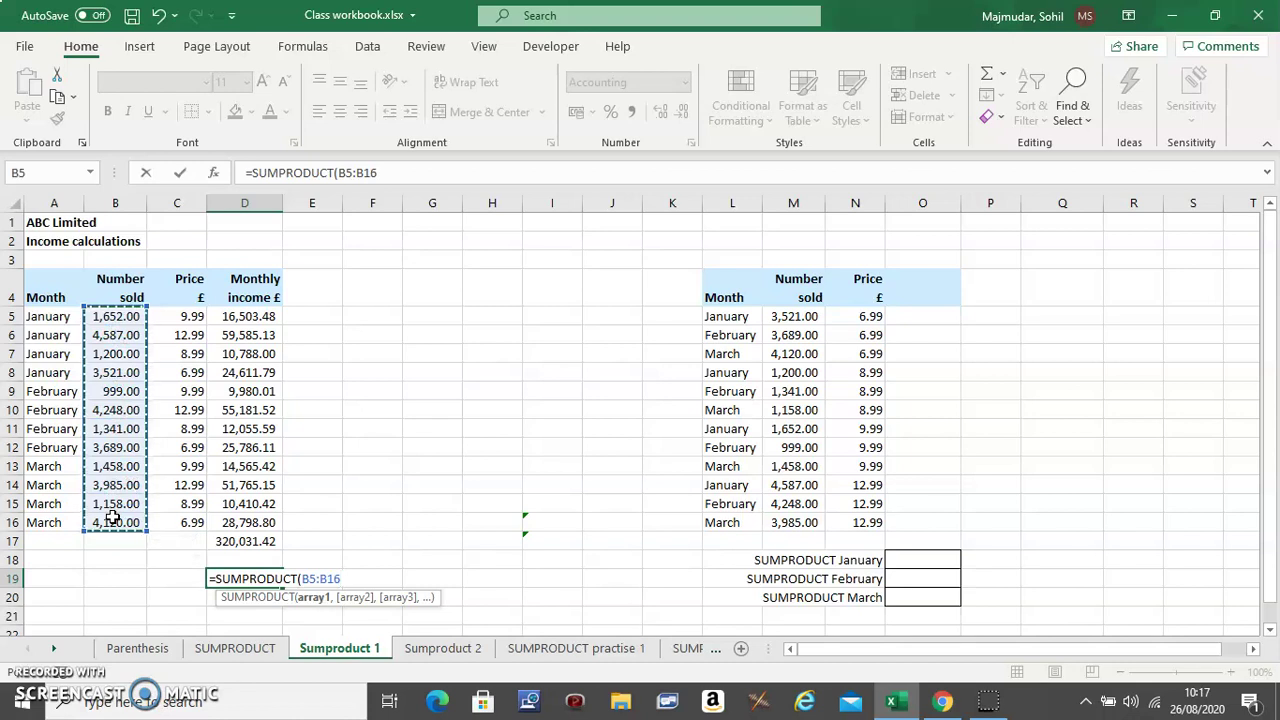
pyautogui.write(',')
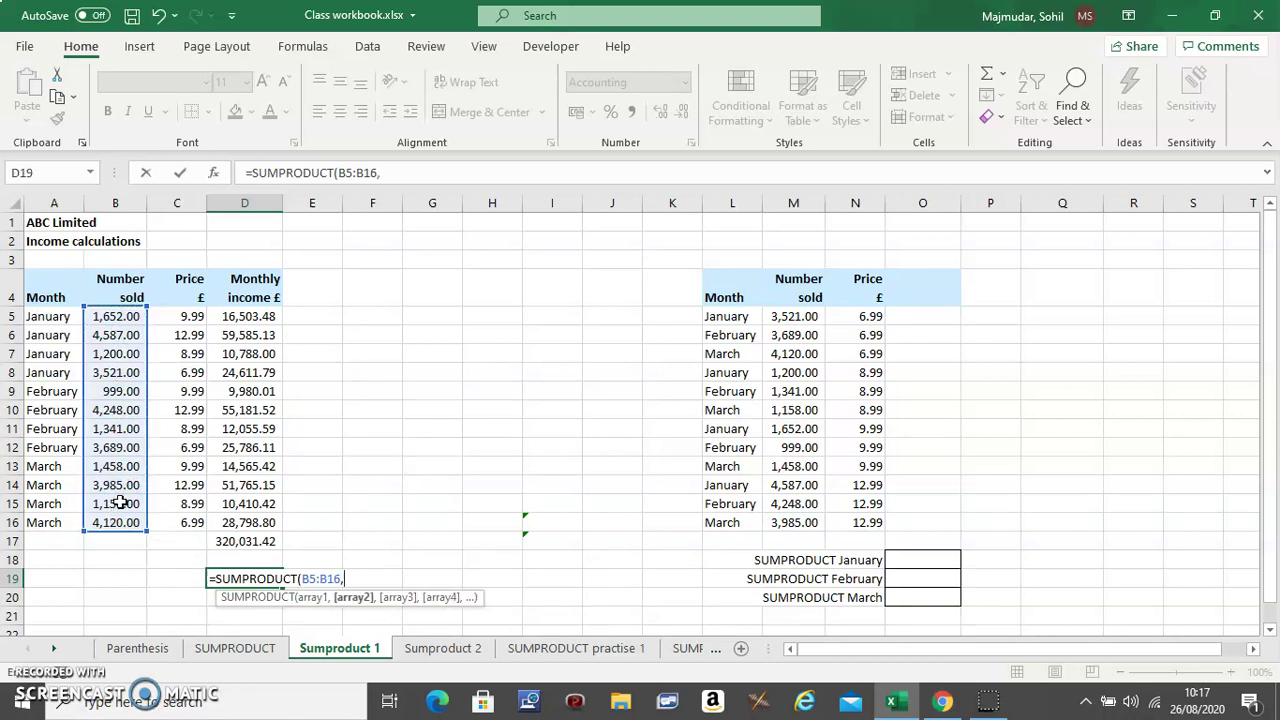
pyautogui.moveTo(185, 316); pyautogui.dragTo(183, 517)
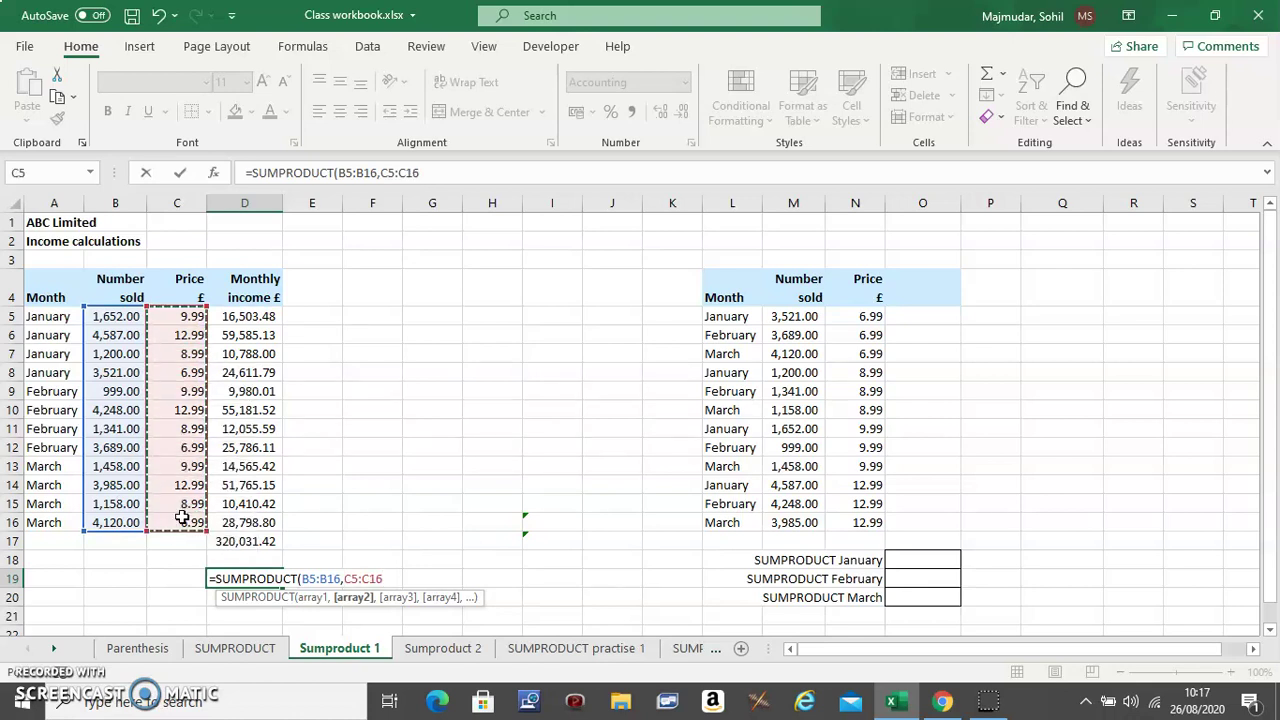
pyautogui.write(')')
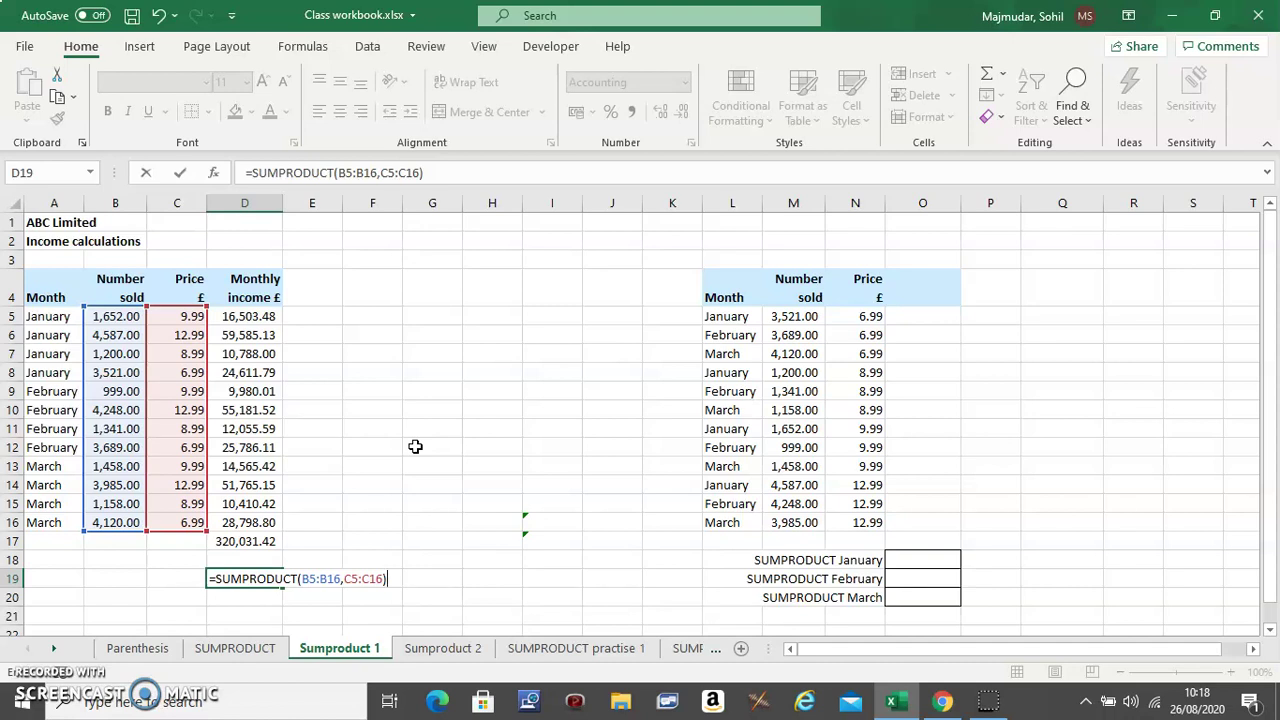
pyautogui.press('Return')
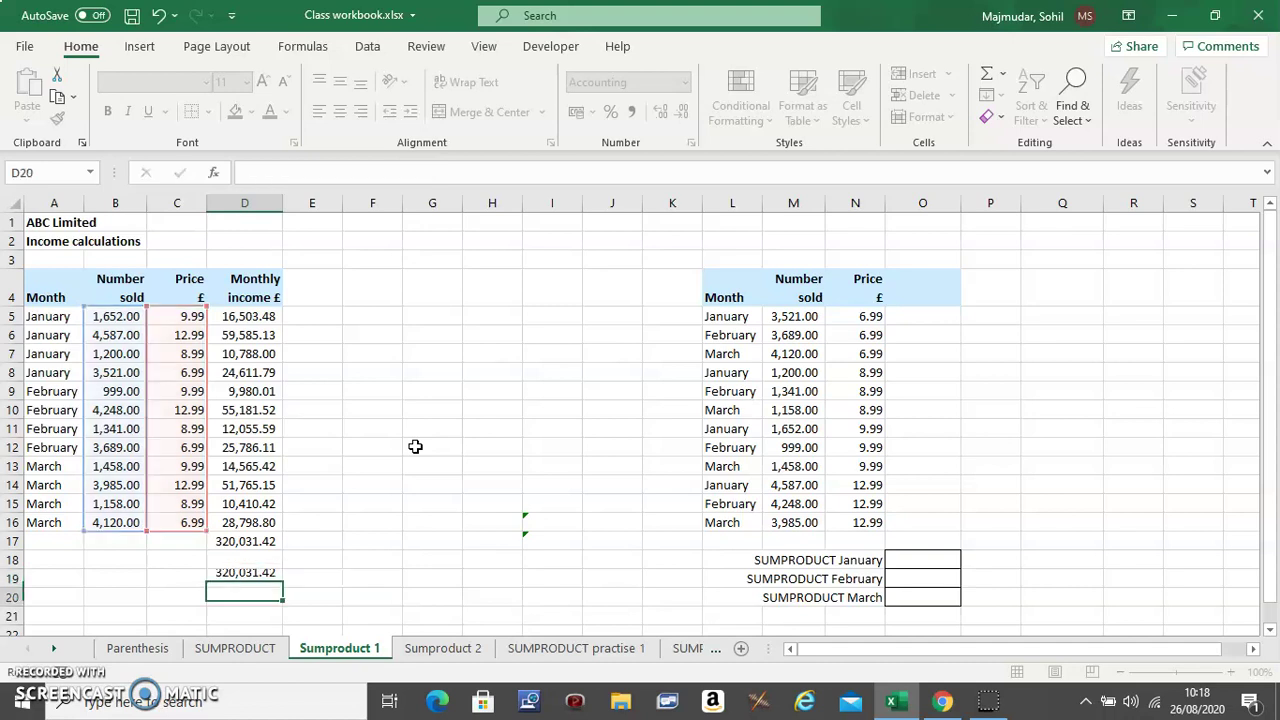
pyautogui.click(254, 579)
pyautogui.click(265, 541)
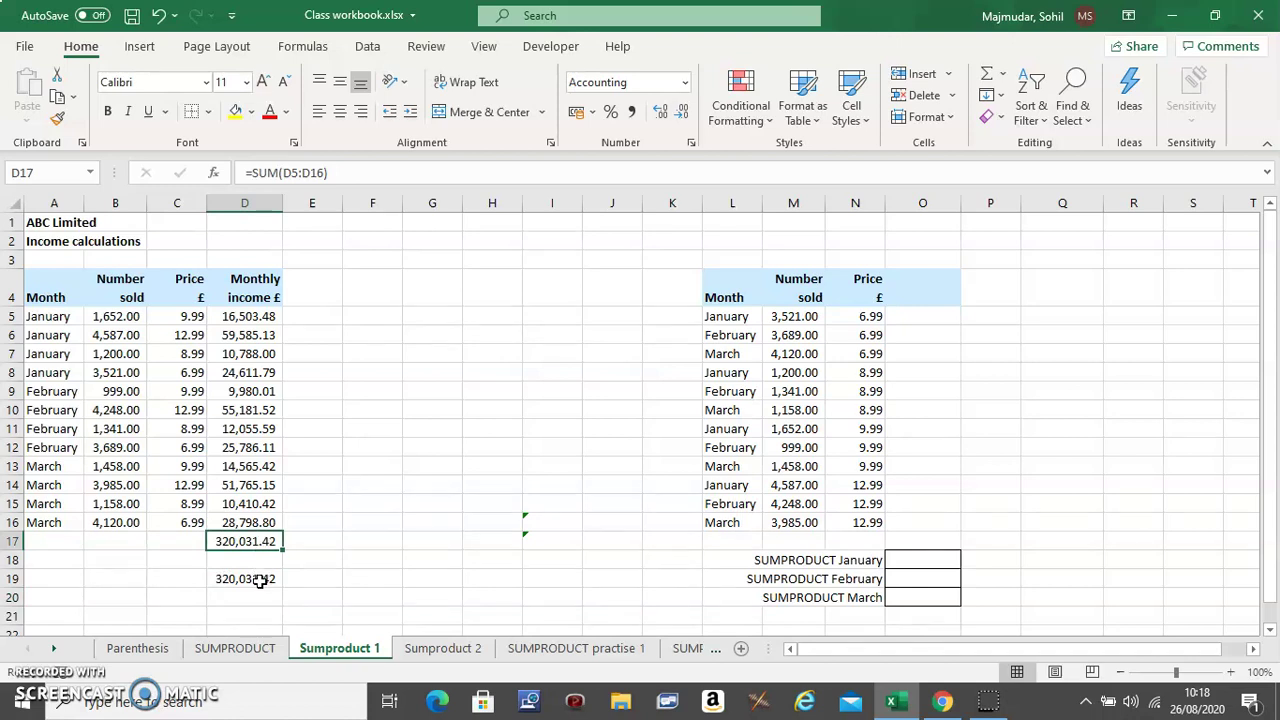
pyautogui.click(259, 579)
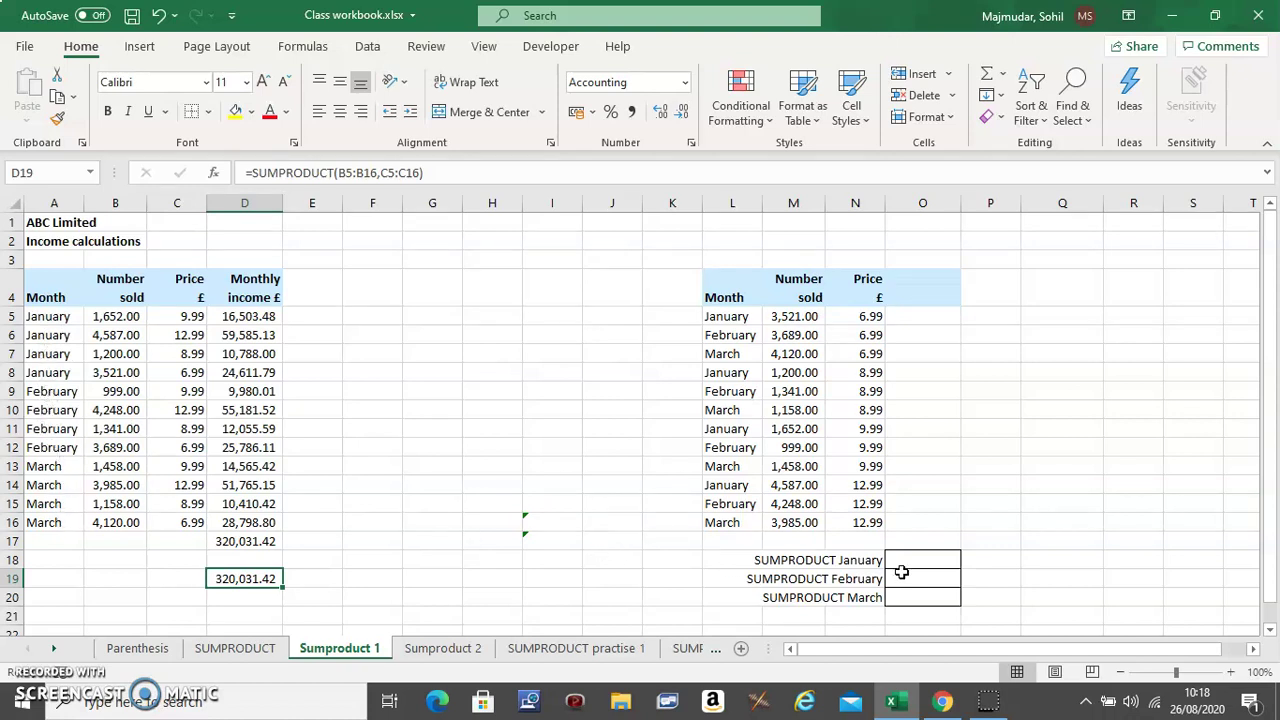
# Begin the January total in O18 with a SUMPRODUCT formula multiplying the number sold M5:M16 by the price N5:N16.
pyautogui.click(931, 558)
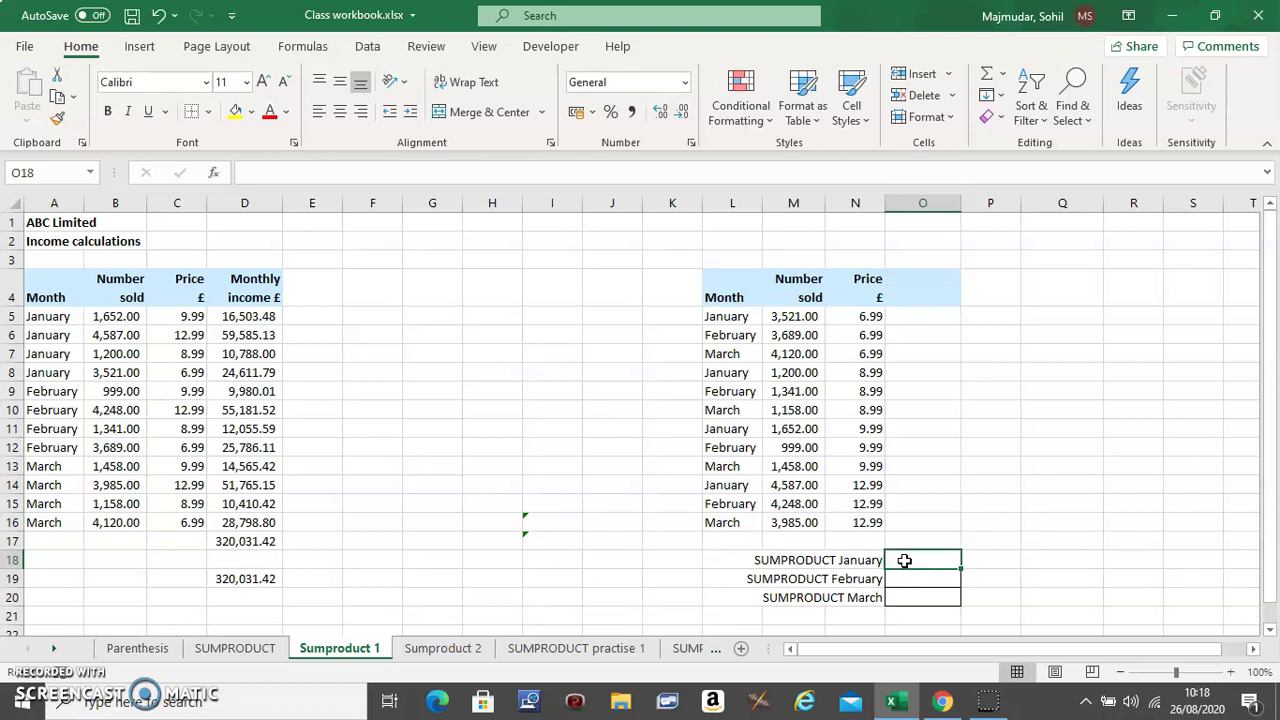
pyautogui.write('=SUM')
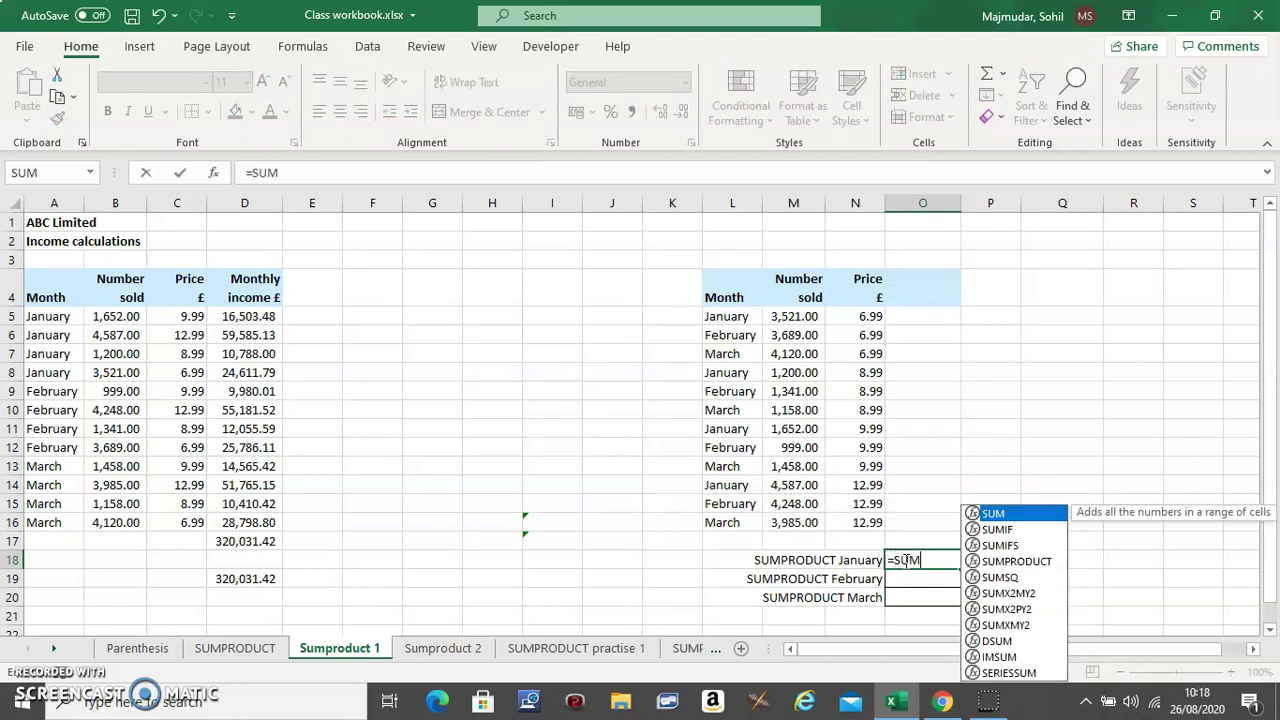
pyautogui.write('PRODUCT')
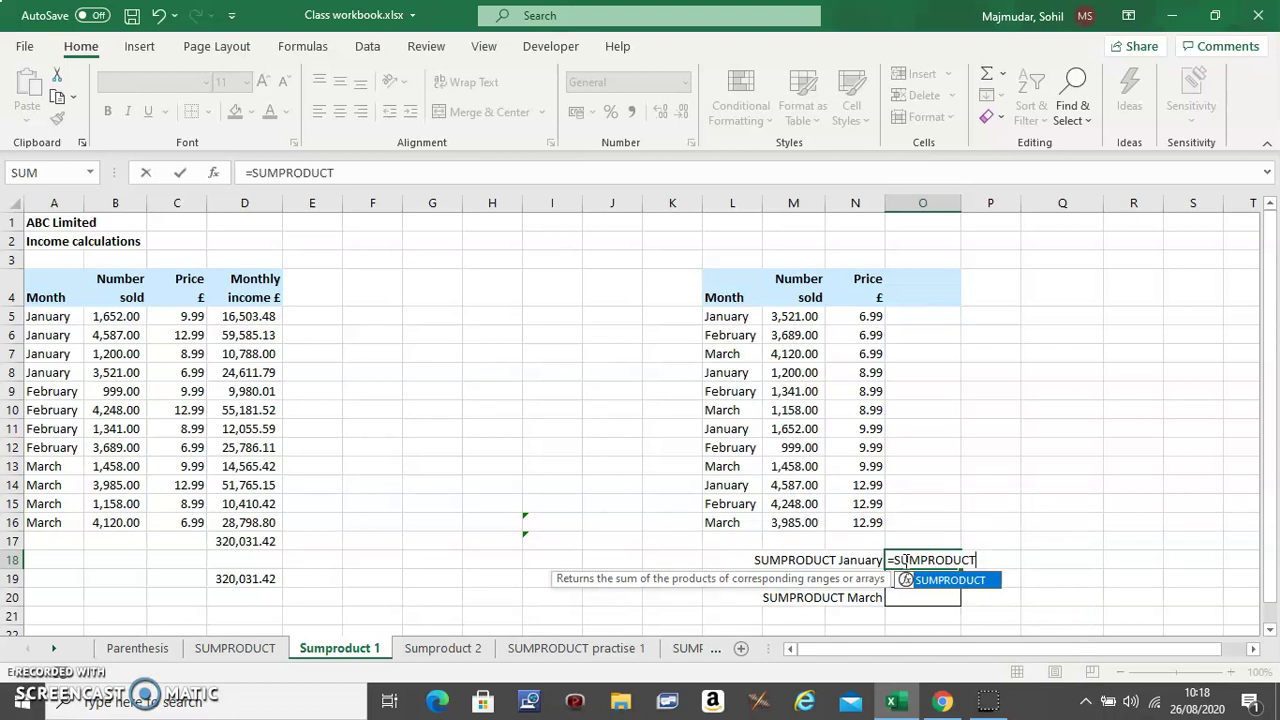
pyautogui.write('((')
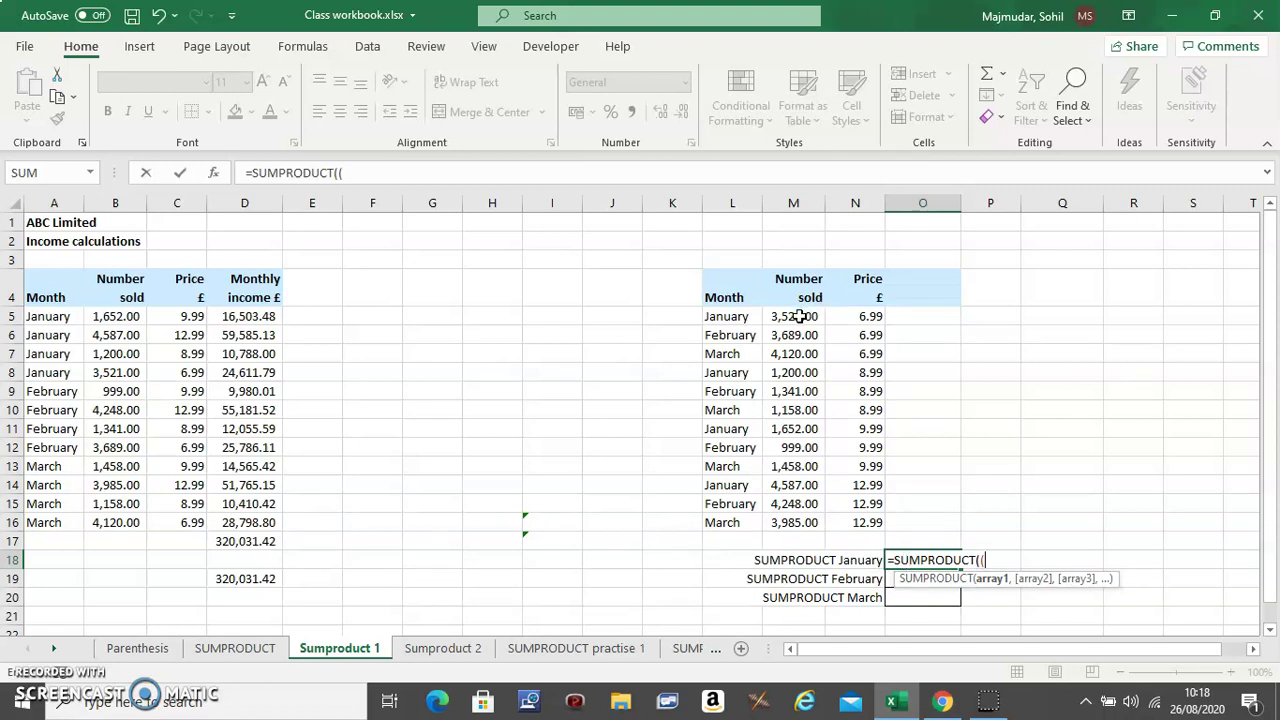
pyautogui.moveTo(800, 316); pyautogui.dragTo(790, 520)
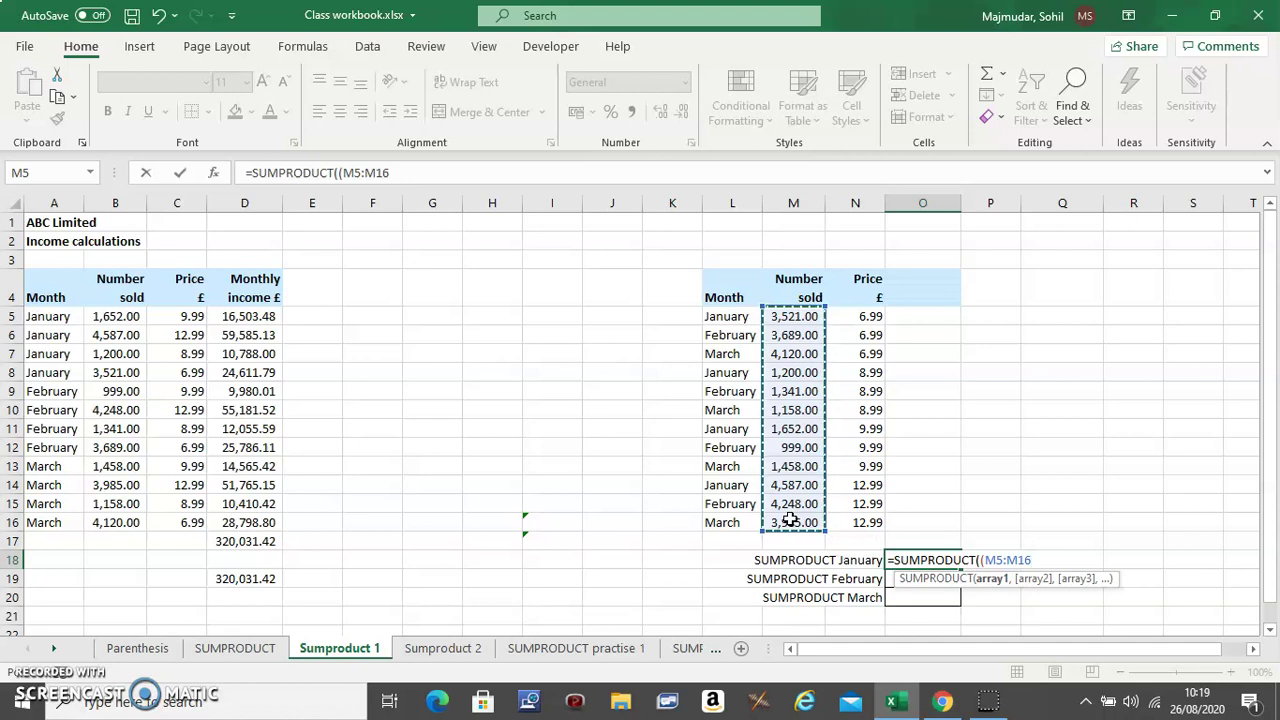
pyautogui.write('*')
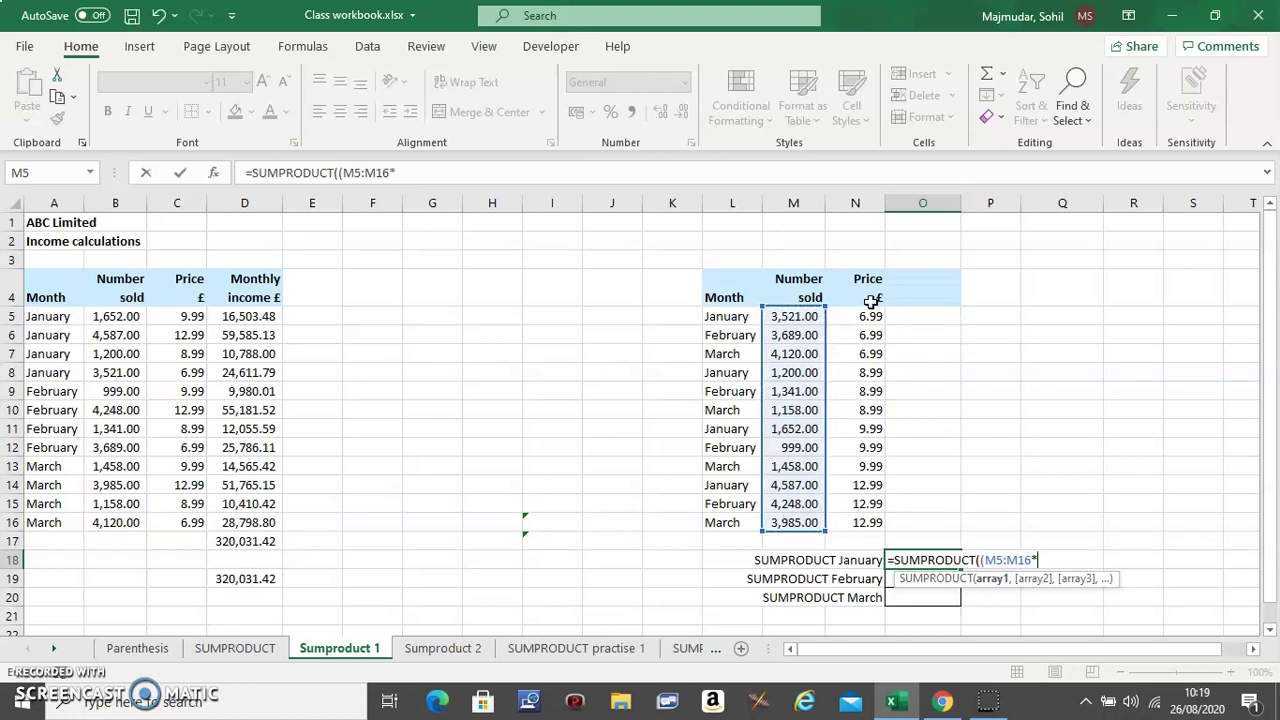
pyautogui.moveTo(866, 316); pyautogui.dragTo(858, 514)
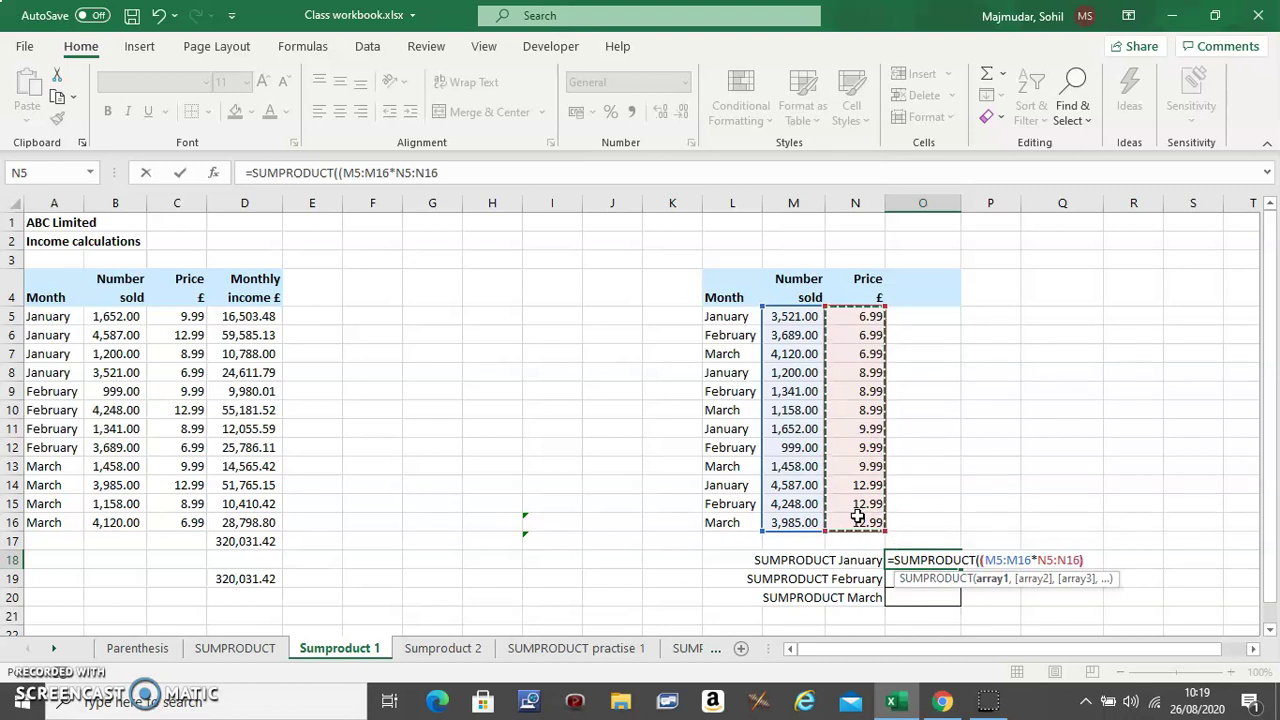
# Complete the O18 formula as =SUMPRODUCT((M5:M16*N5:N16)*(L5:L16=L5)) and format the result in comma style.
pyautogui.write(')*(')
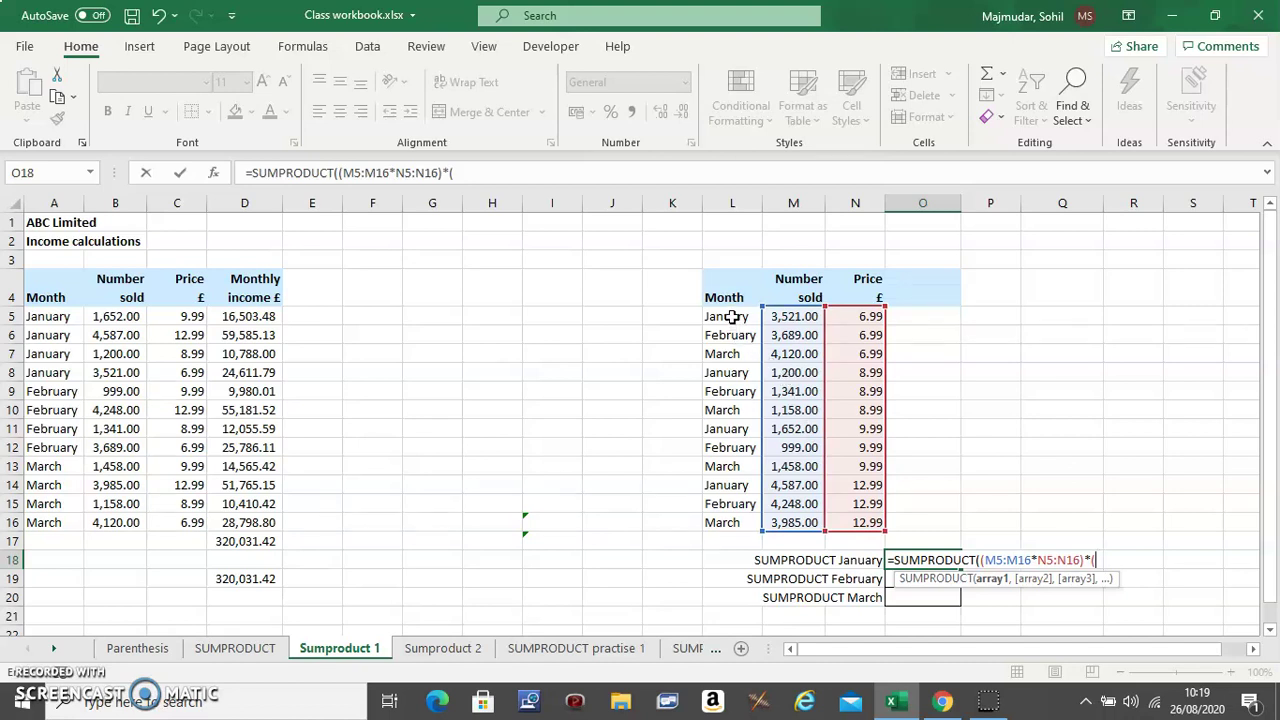
pyautogui.moveTo(732, 317); pyautogui.dragTo(723, 525)
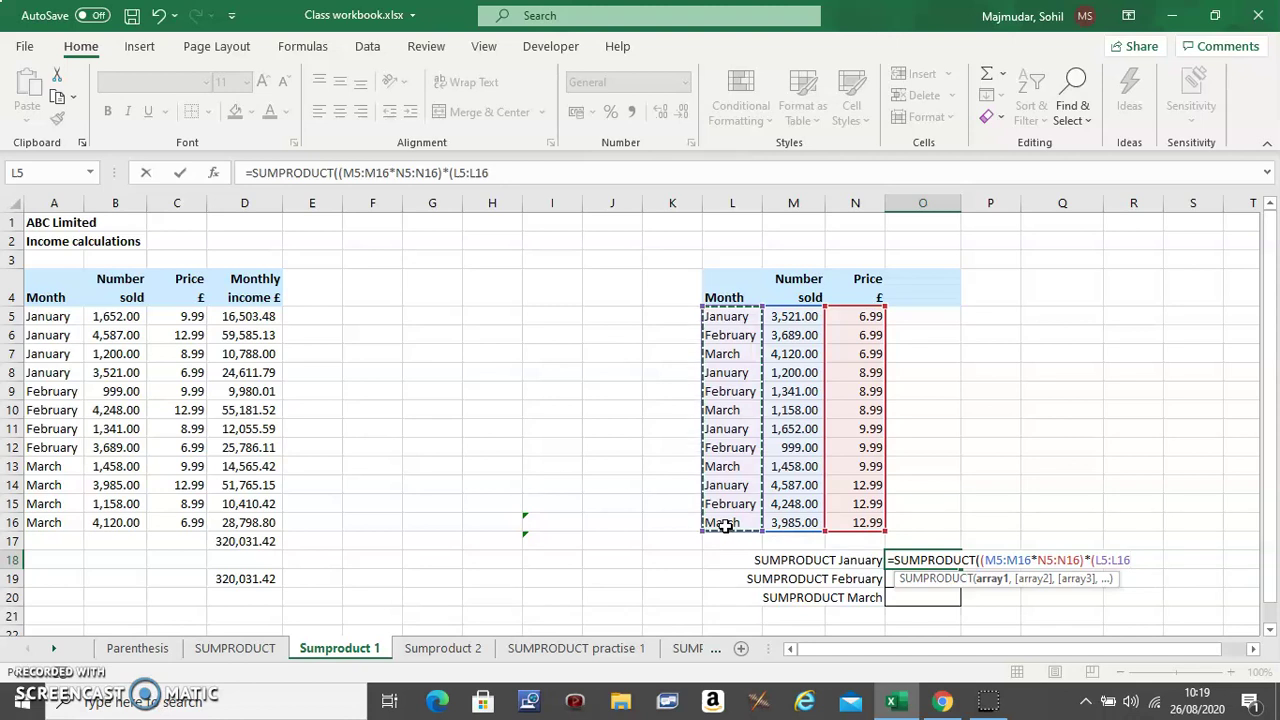
pyautogui.write('=')
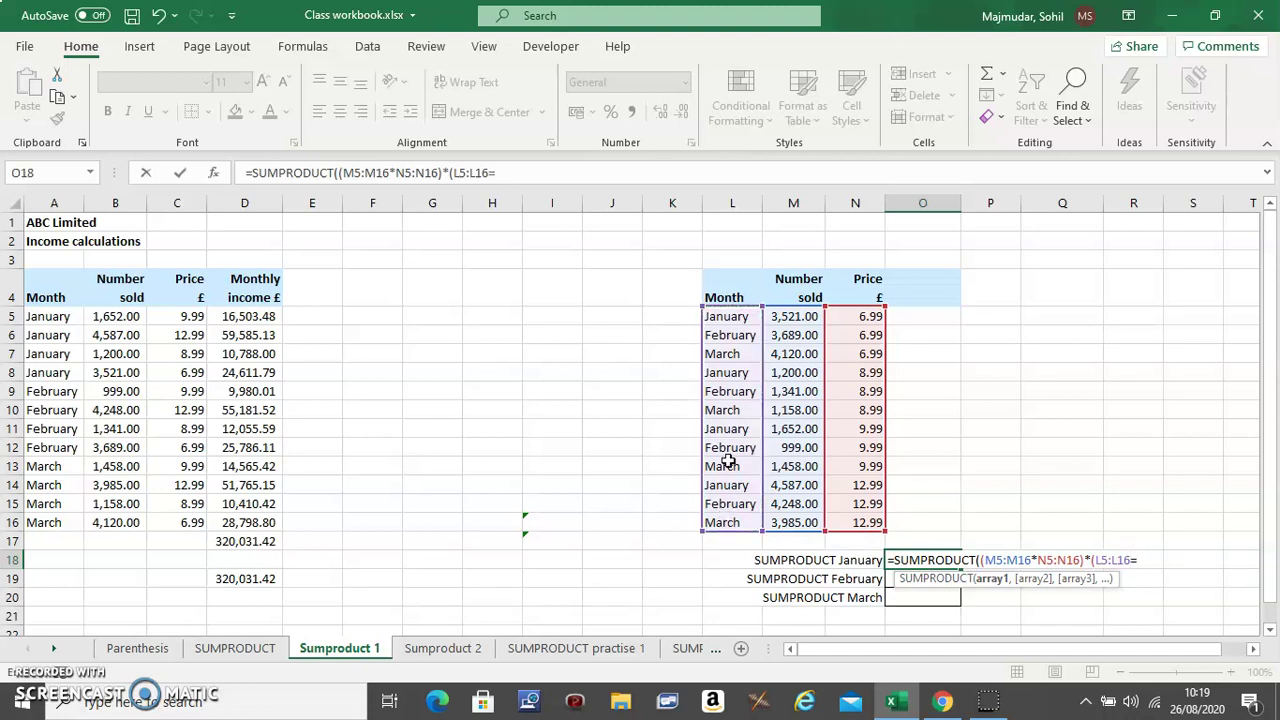
pyautogui.click(730, 317)
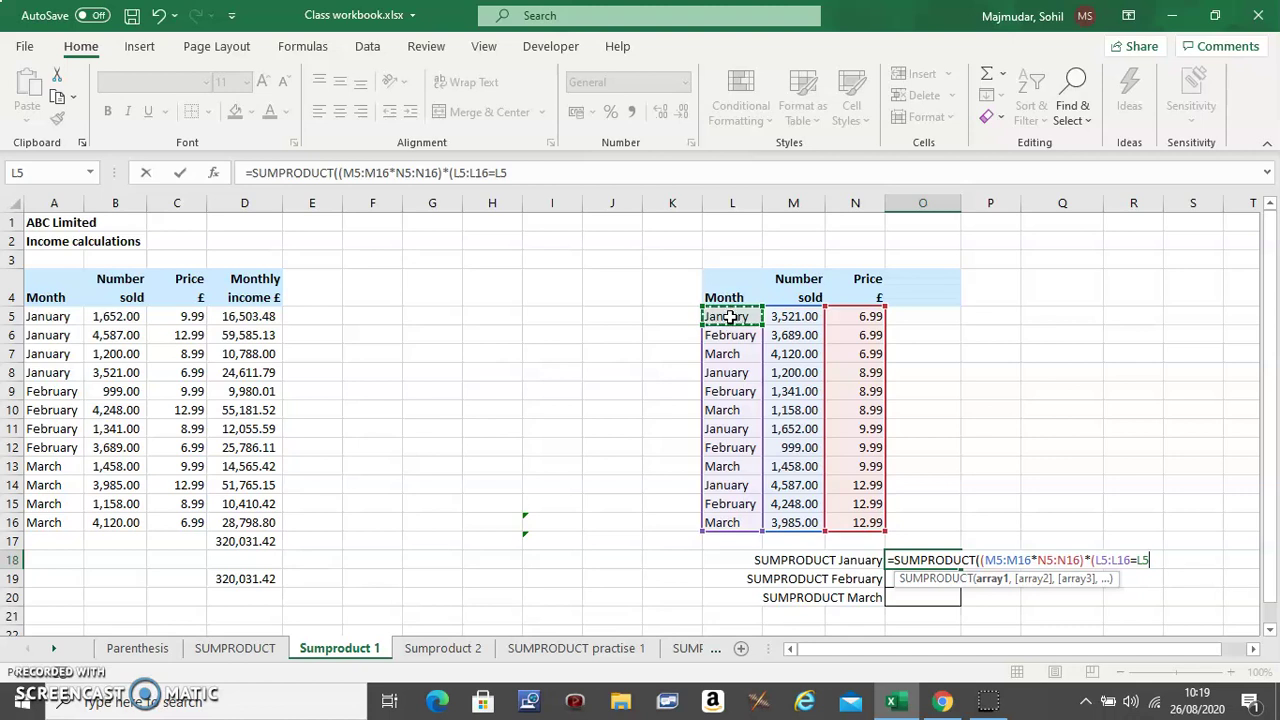
pyautogui.write('))')
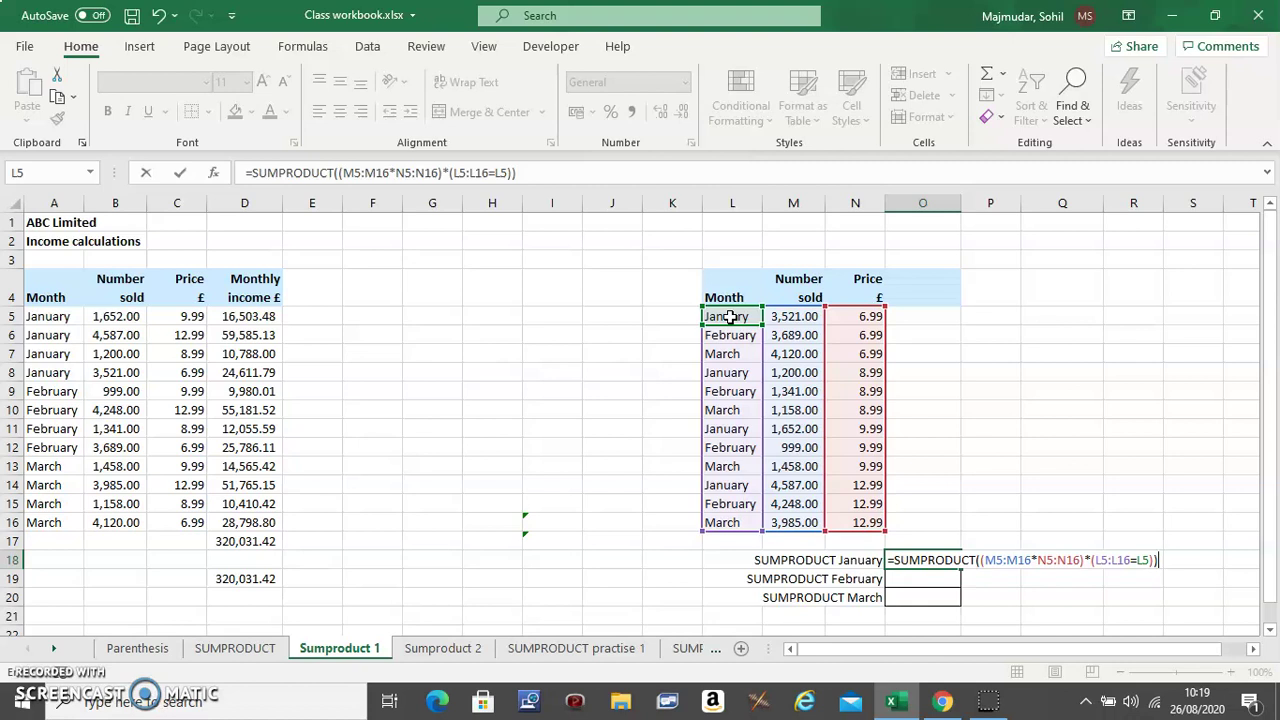
pyautogui.press('Return')
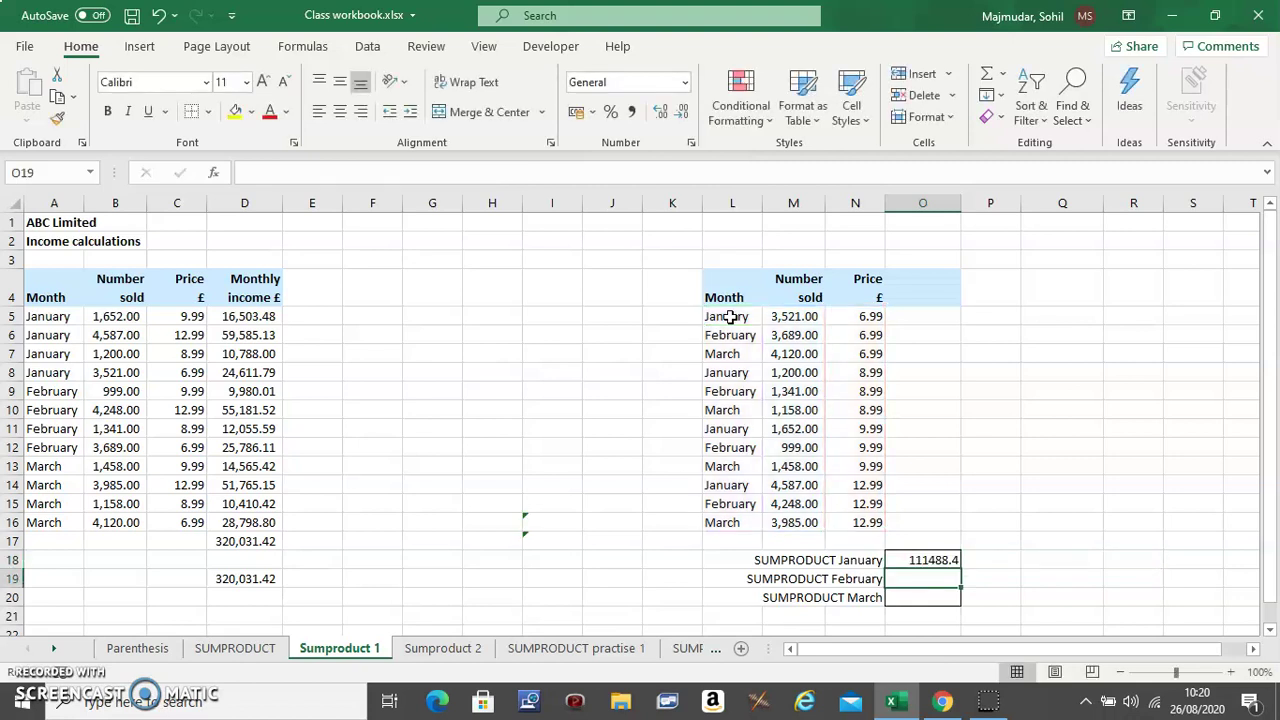
pyautogui.click(934, 560)
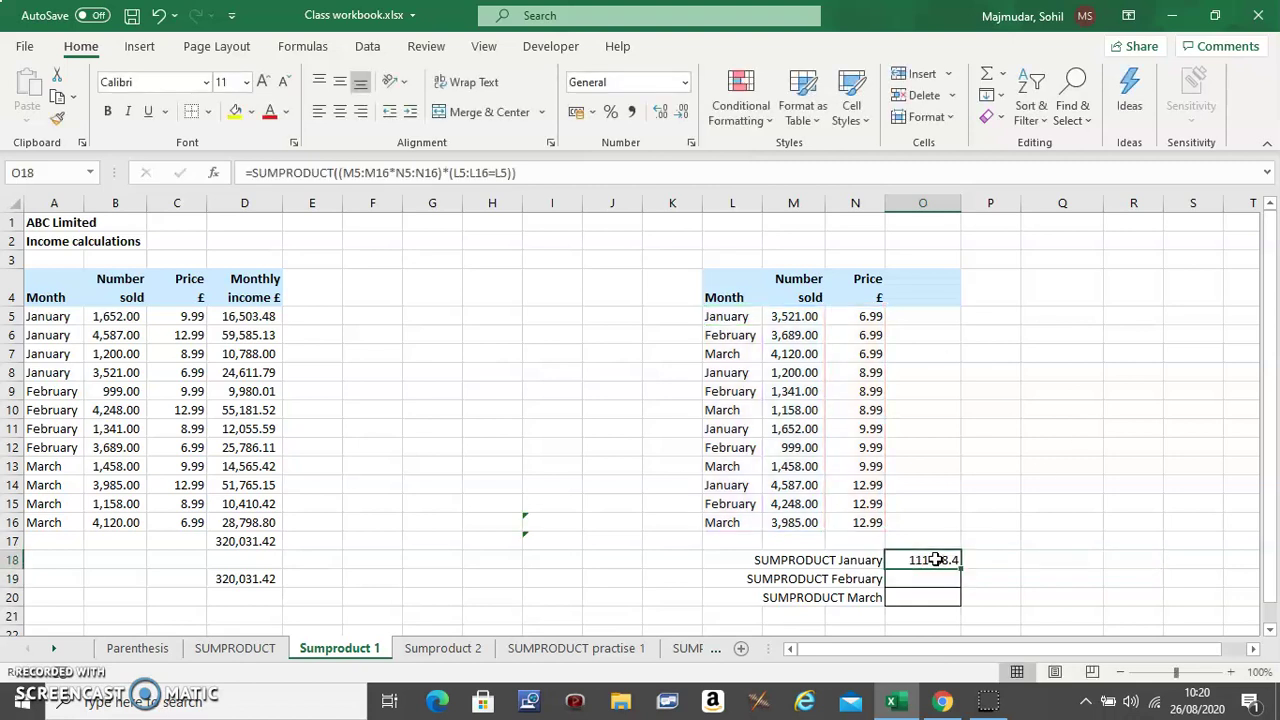
pyautogui.click(633, 118)
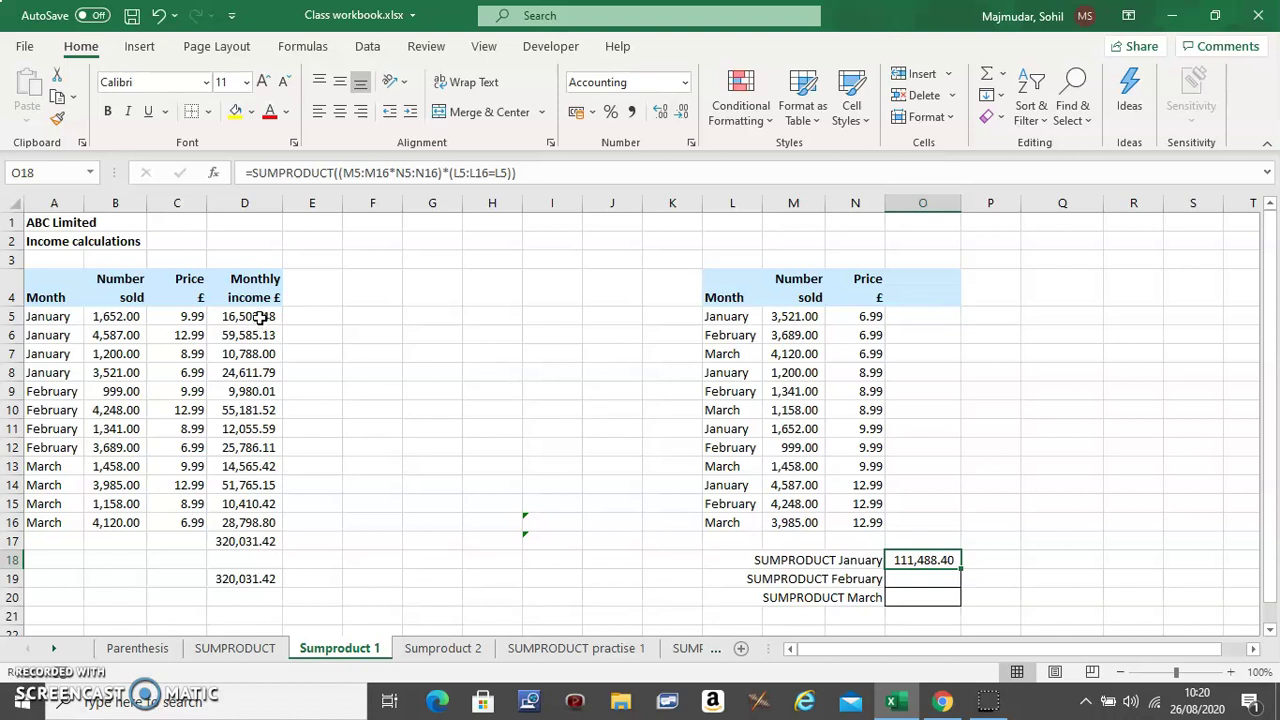
# Check the January income by entering =SUM(D5:D8) in E8 beside the last January row.
pyautogui.click(306, 373)
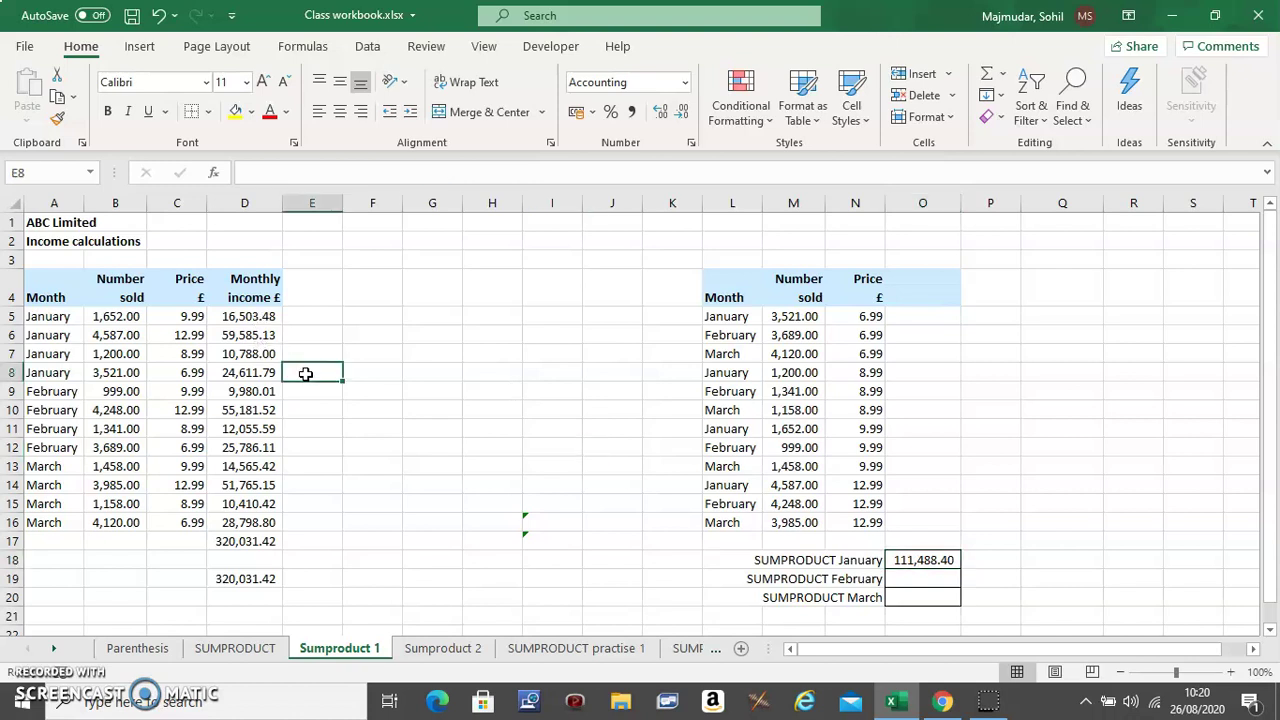
pyautogui.write('=SUM(')
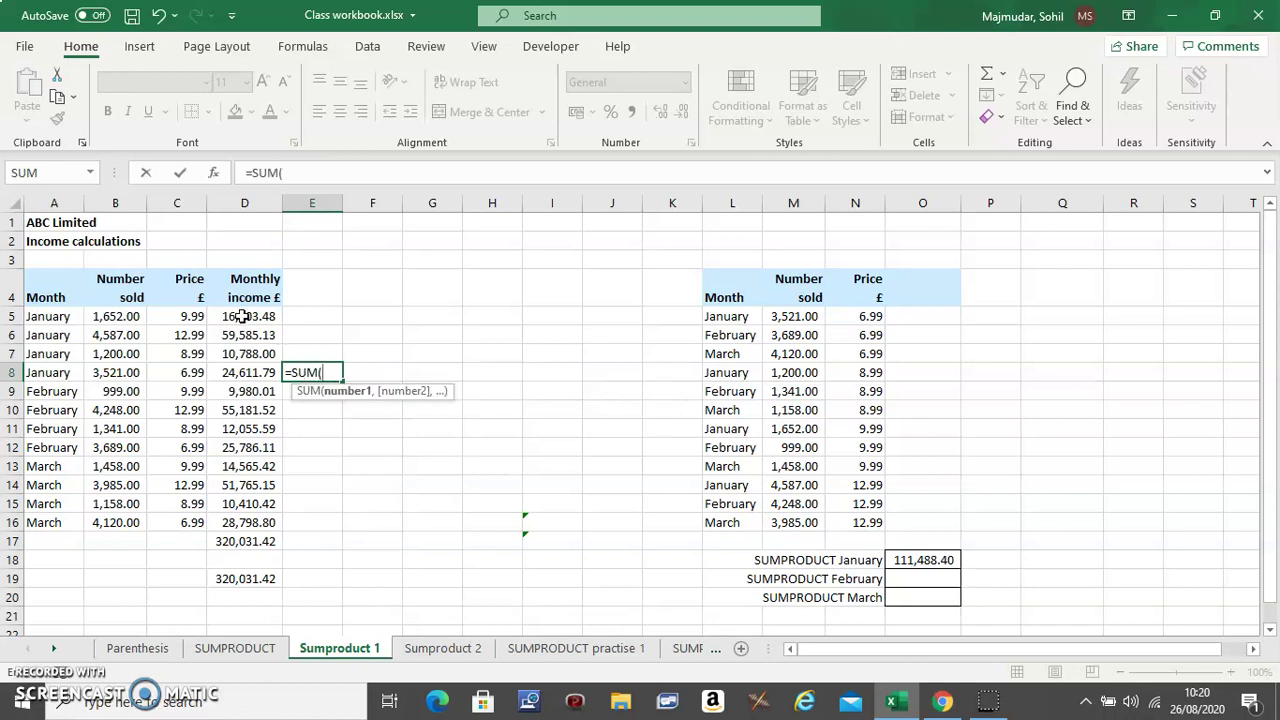
pyautogui.moveTo(241, 316); pyautogui.dragTo(240, 365)
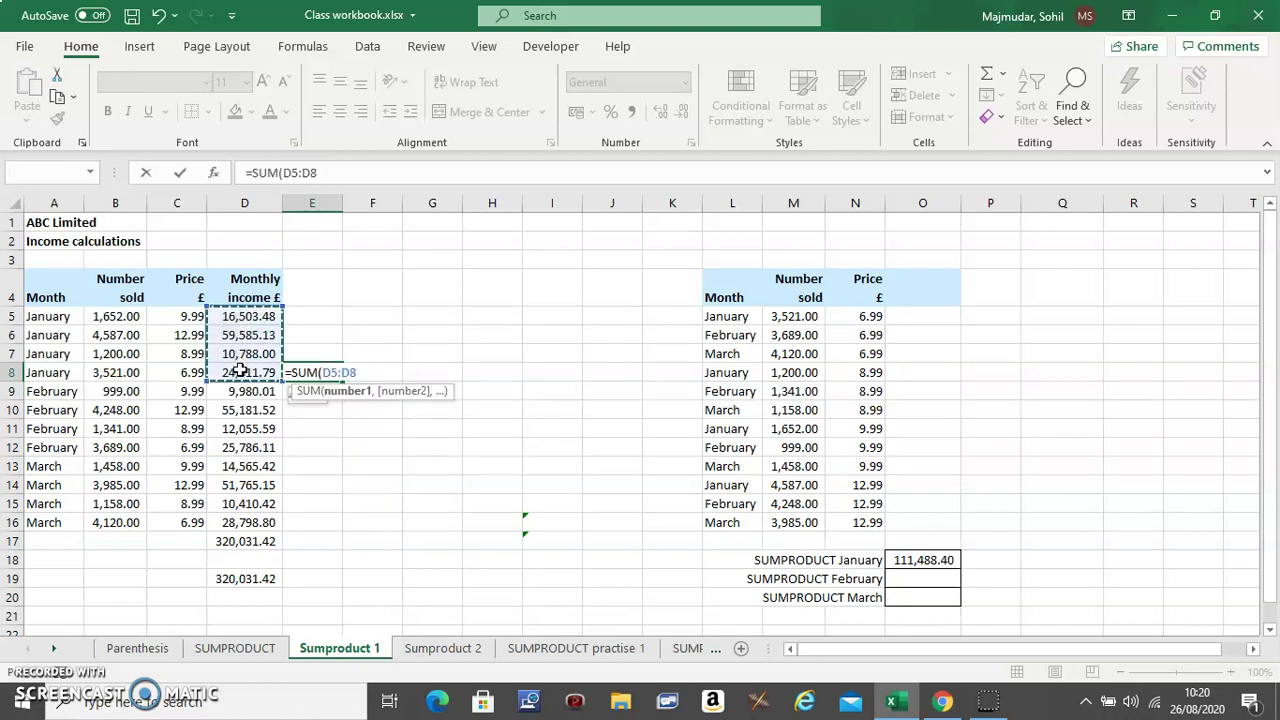
pyautogui.write(')')
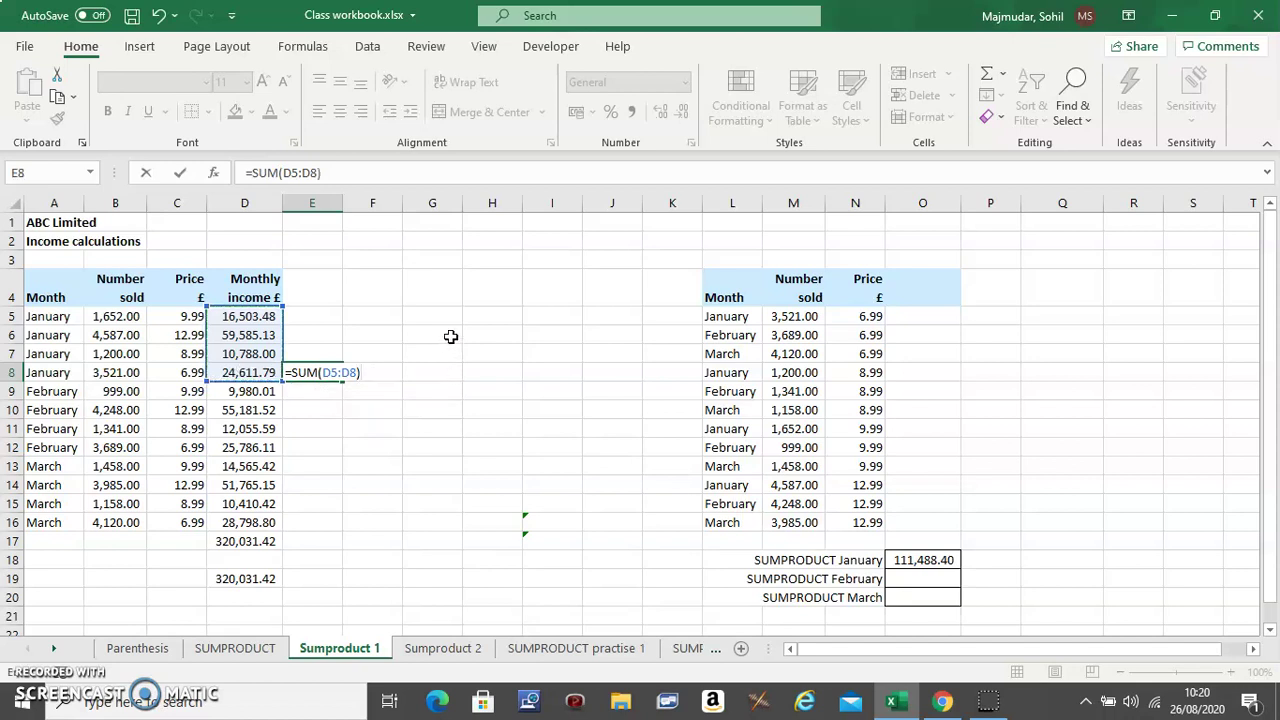
pyautogui.press('Return')
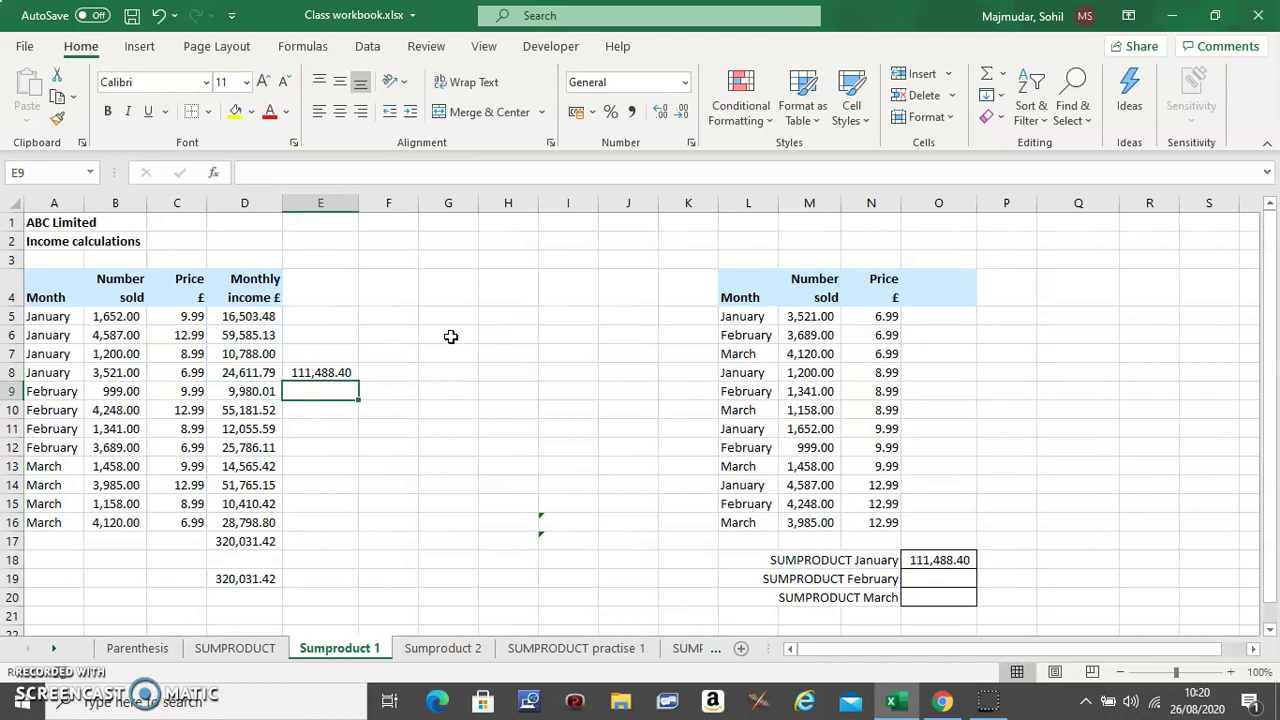
pyautogui.click(343, 372)
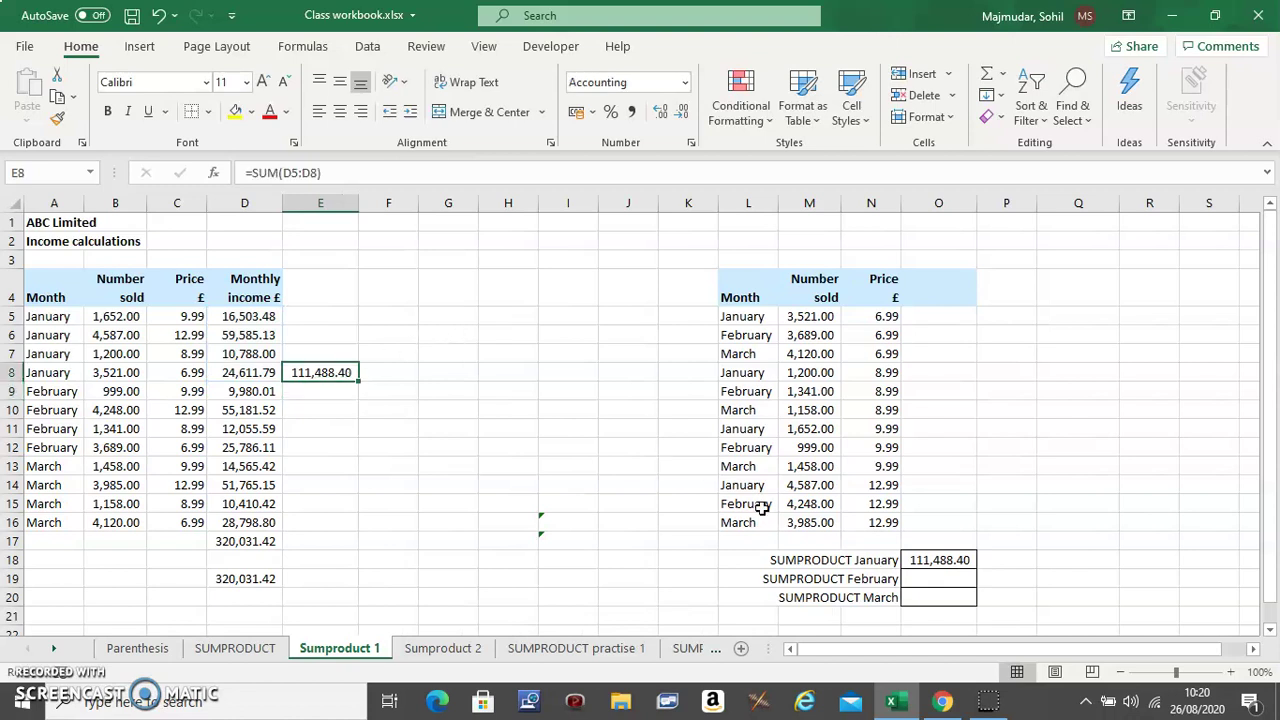
# Try to fill the January SUMPRODUCT formula from O18 down into the February row.
pyautogui.click(927, 557)
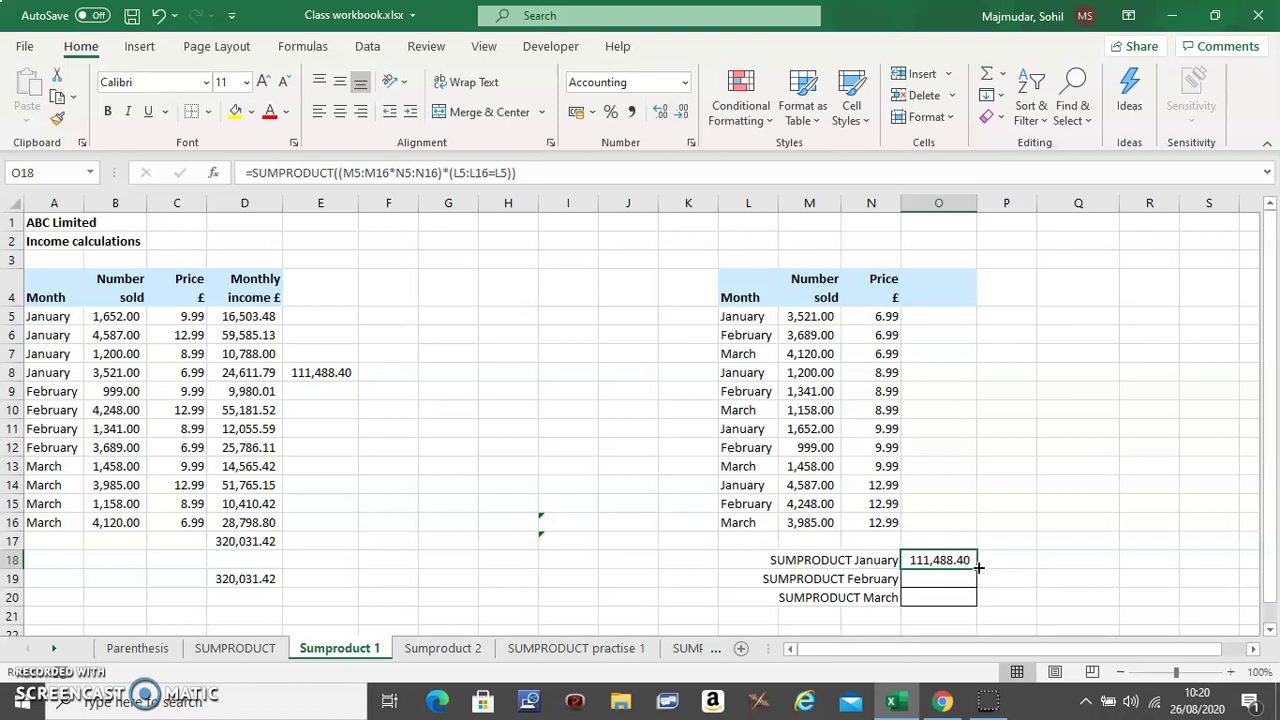
pyautogui.moveTo(978, 567)
pyautogui.mouseDown()
pyautogui.moveTo(975, 600)
pyautogui.moveTo(969, 572)
pyautogui.mouseUp()
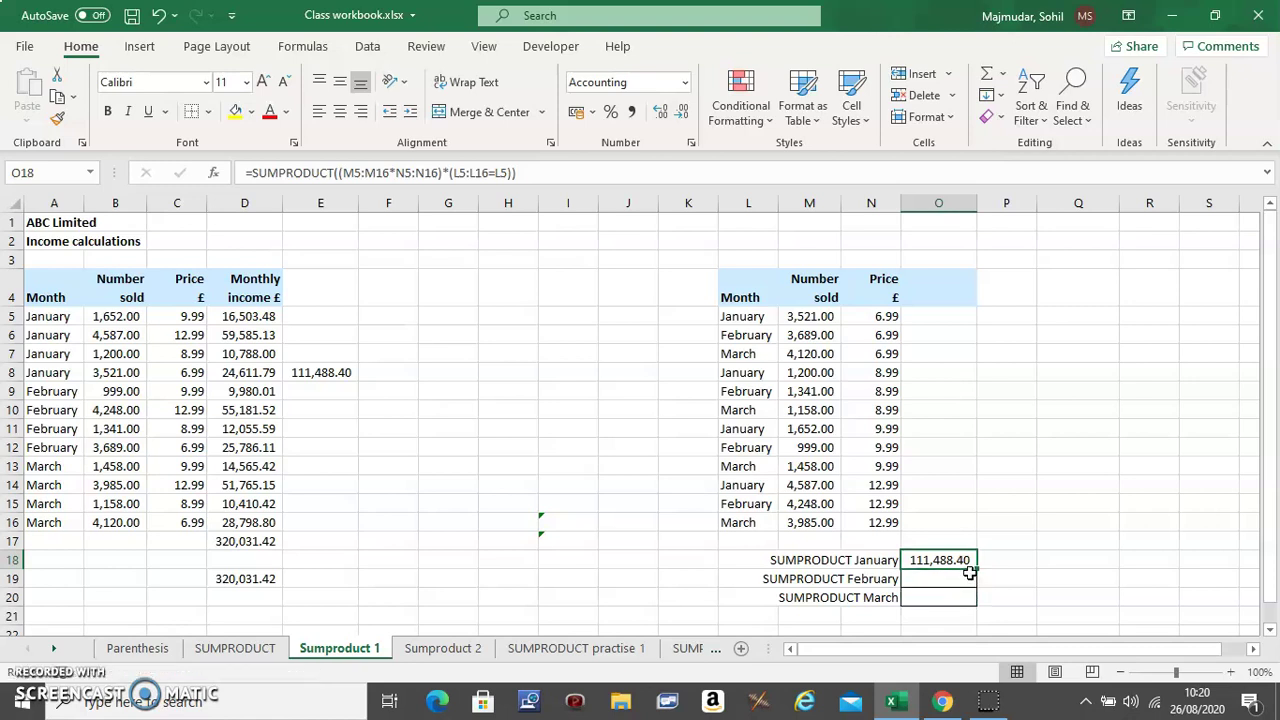